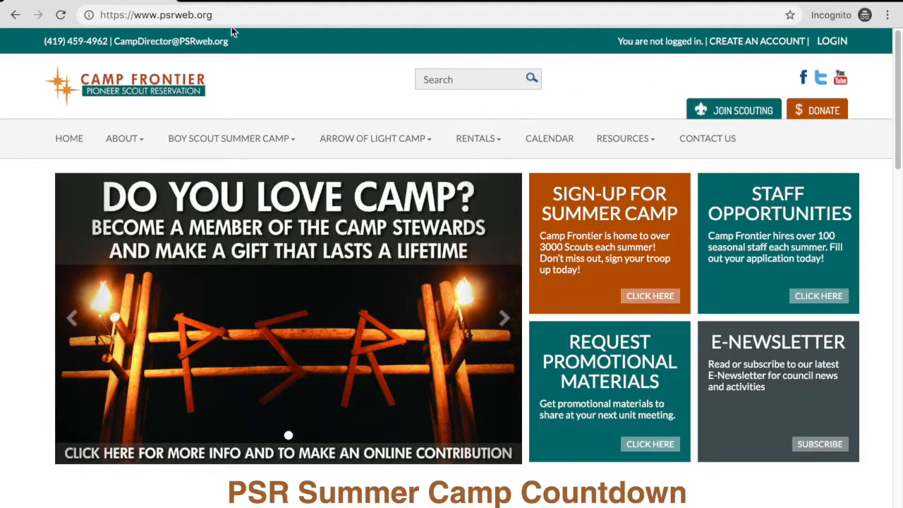
- Log in to the camp website with the troop's username and account password
left_click(833, 42)
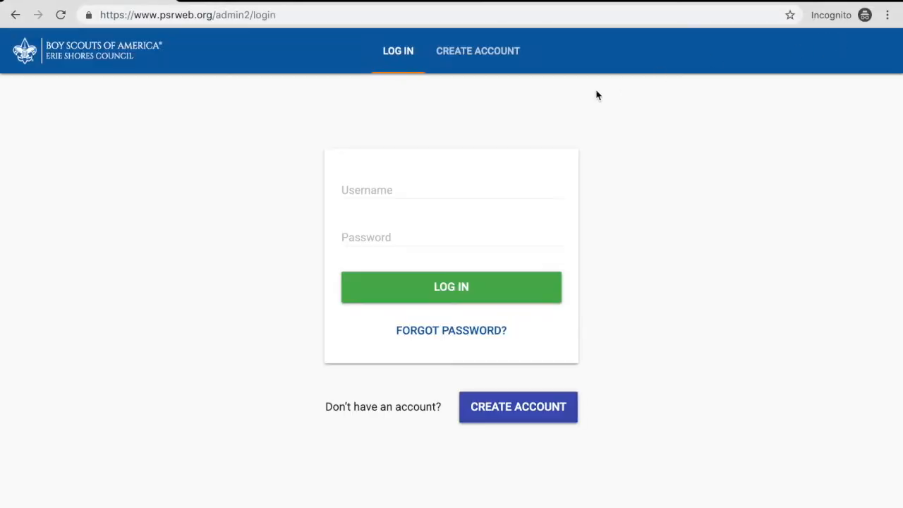
left_click(435, 186)
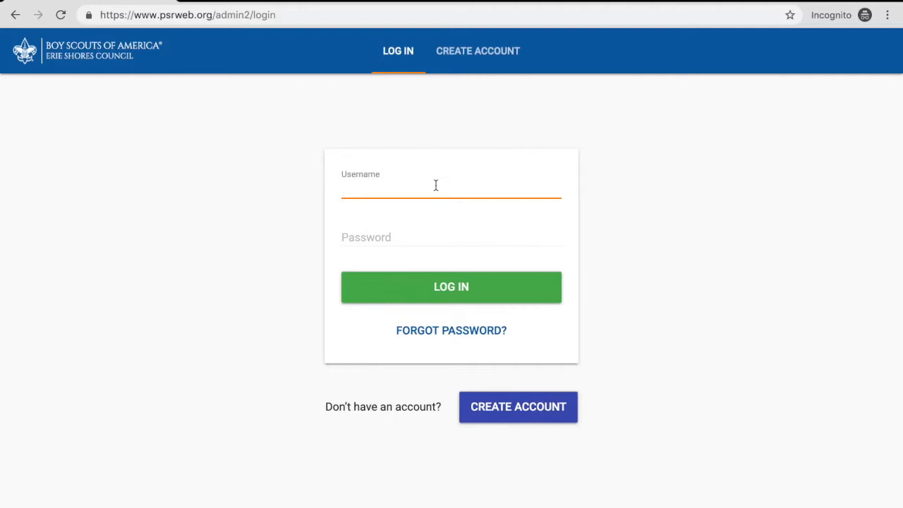
type("troop1esc")
key("Tab")
type("•••••")
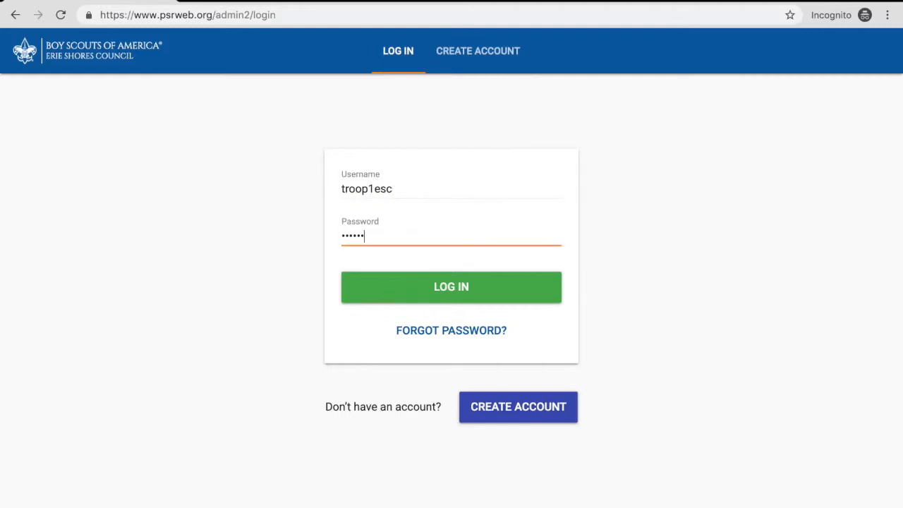
key("Return")
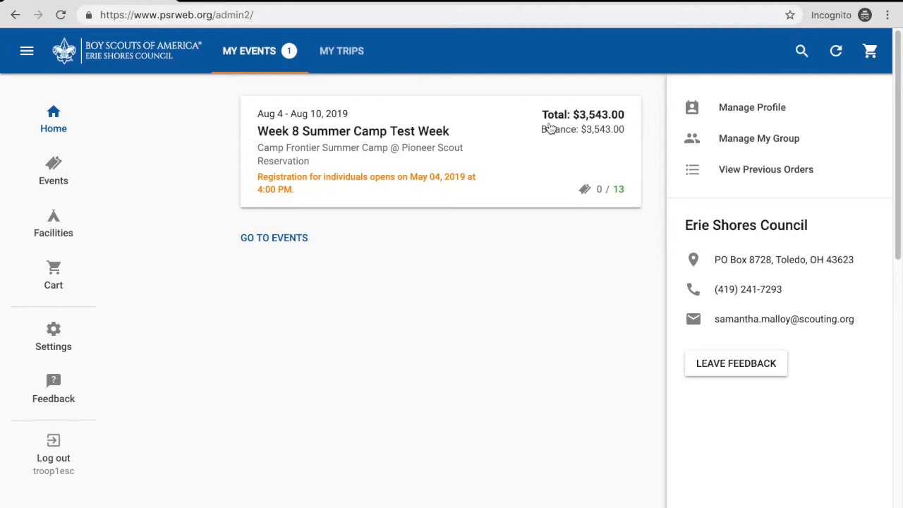
- Open the Week 8 Summer Camp Test Week registration and expand the balance breakdown in its financial summary
left_click(475, 148)
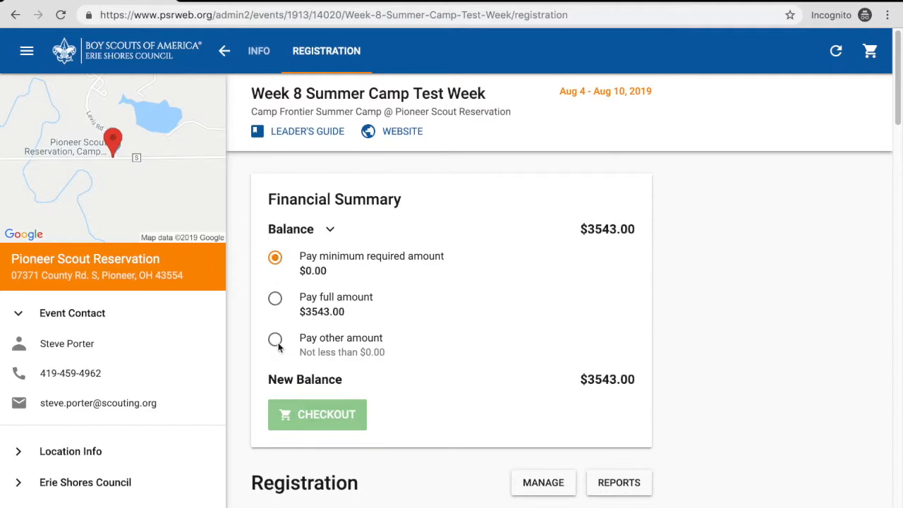
left_click(331, 230)
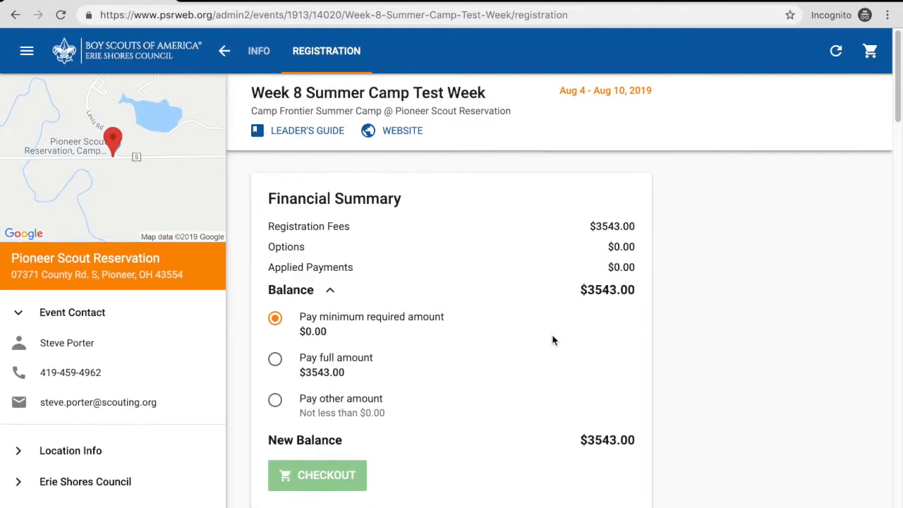
scroll(553, 339, "down", 3)
scroll(553, 341, "down", 2)
scroll(553, 341, "up", 3)
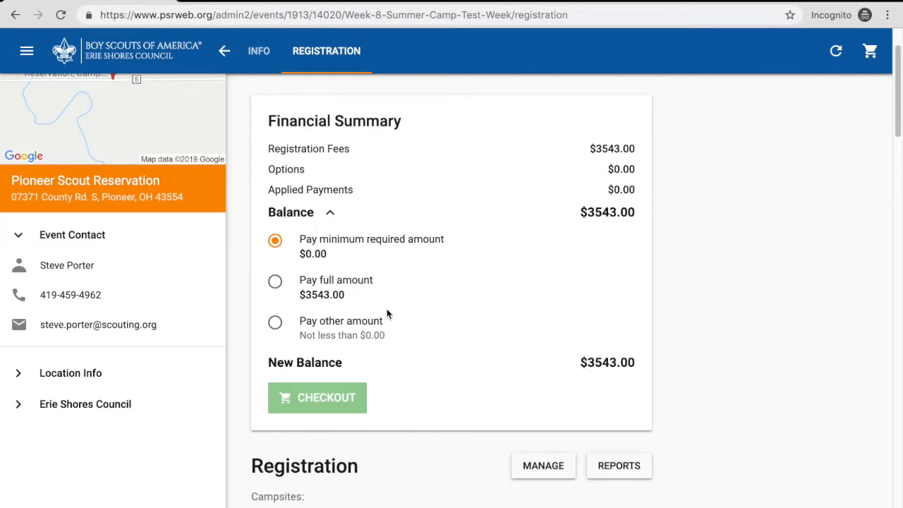
- Examine the assigned campsite and the youth and adult spots reserved under each plan
scroll(387, 314, "down", 1)
scroll(387, 314, "down", 1)
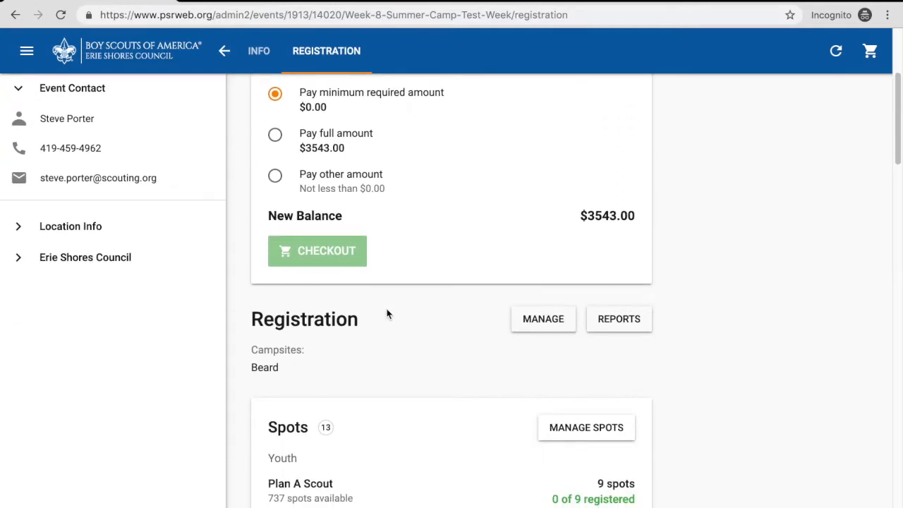
scroll(387, 314, "down", 1)
scroll(387, 314, "down", 1)
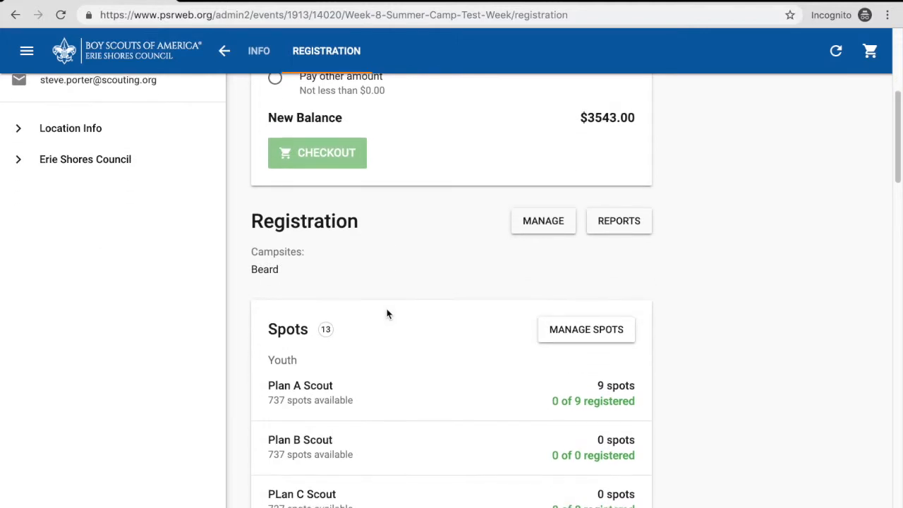
scroll(387, 314, "down", 3)
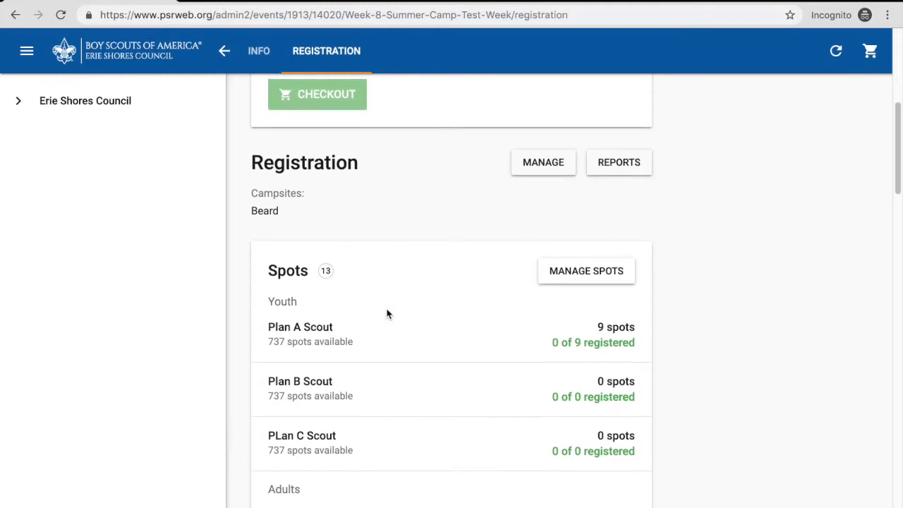
scroll(386, 314, "down", 3)
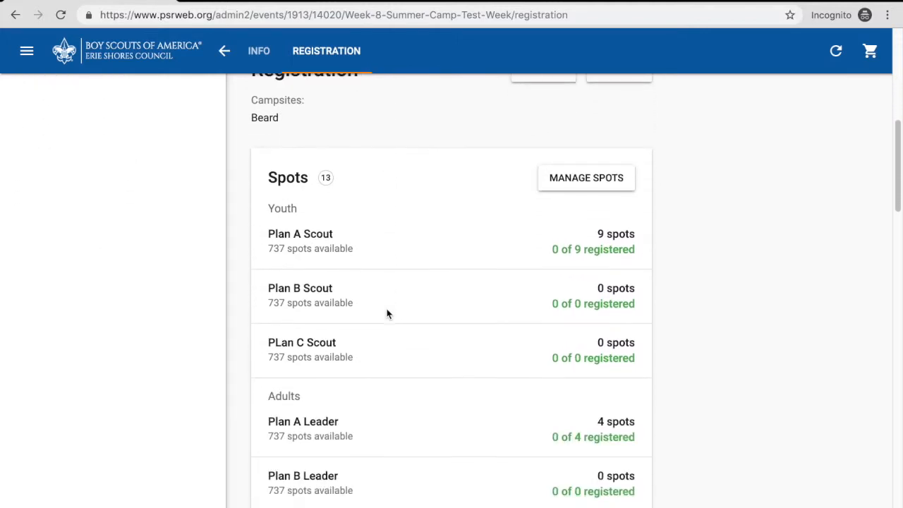
scroll(387, 314, "up", 2)
scroll(387, 314, "down", 1)
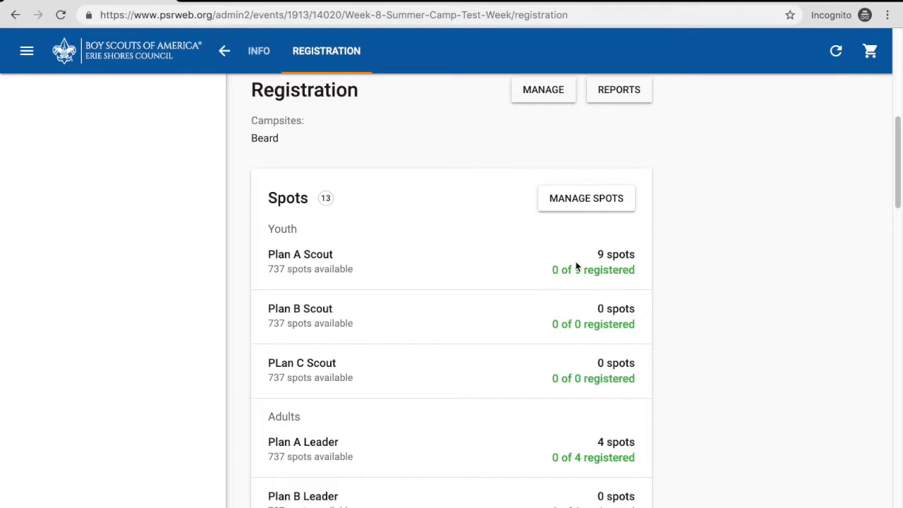
scroll(472, 262, "down", 5)
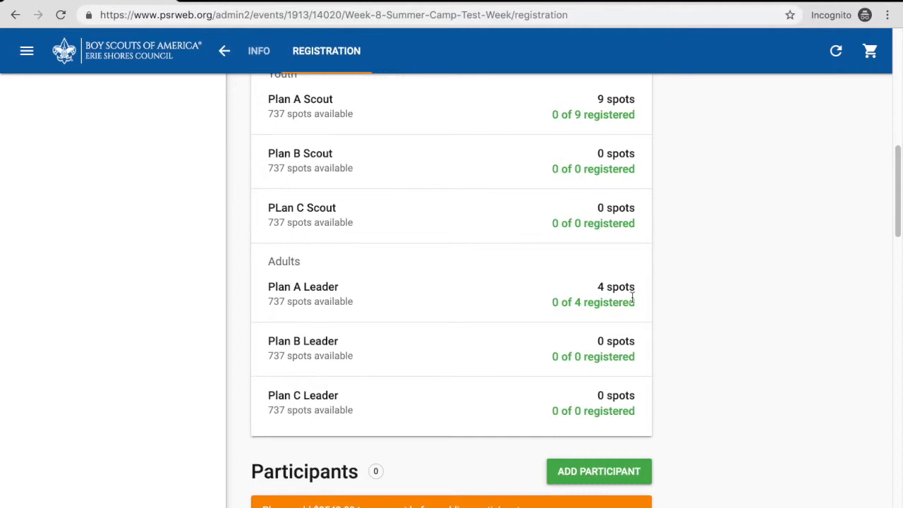
scroll(632, 297, "up", 1)
scroll(633, 297, "down", 1)
scroll(632, 297, "down", 4)
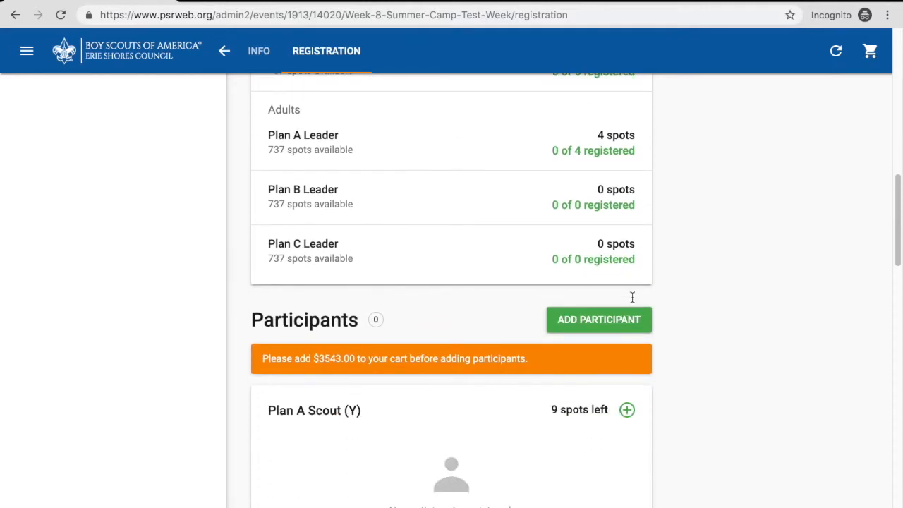
- Examine the participant sections for the Plan A, B and C scouts and leaders, and the products section at the end of the registration
scroll(632, 297, "down", 3)
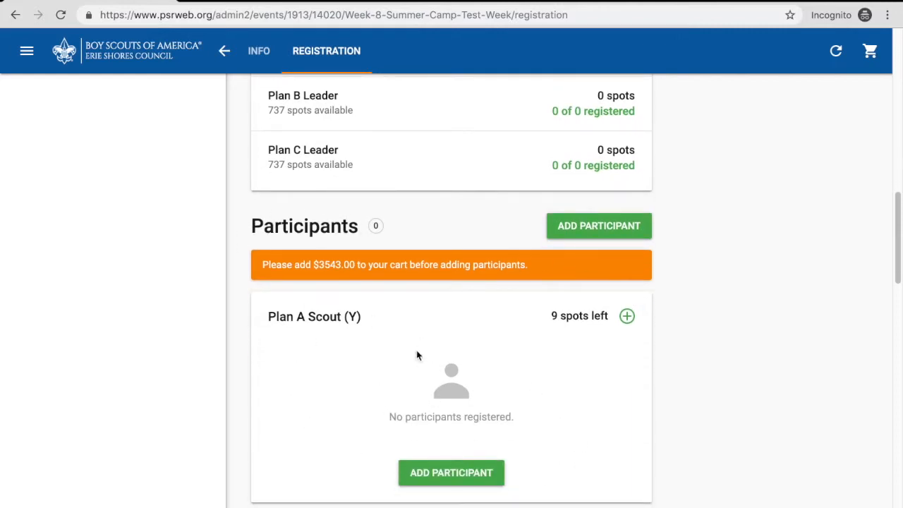
scroll(339, 386, "down", 3)
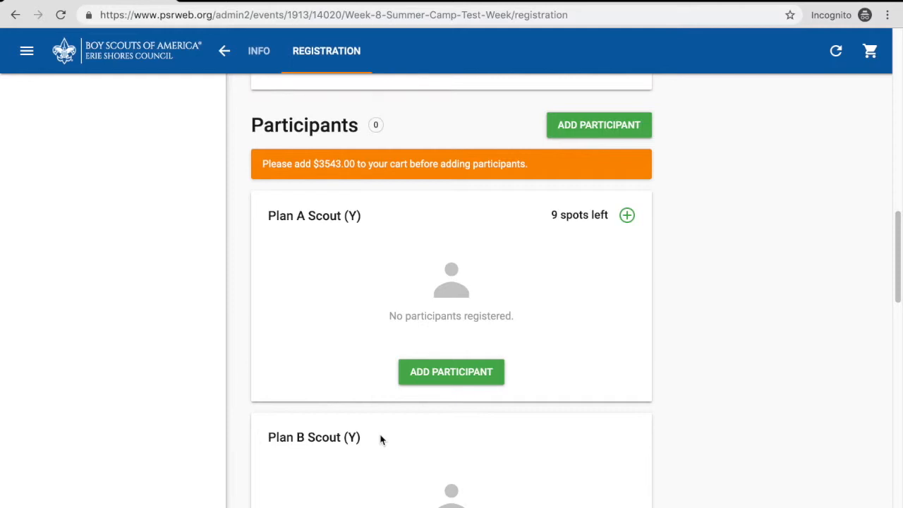
scroll(380, 439, "up", 1)
scroll(381, 439, "down", 2)
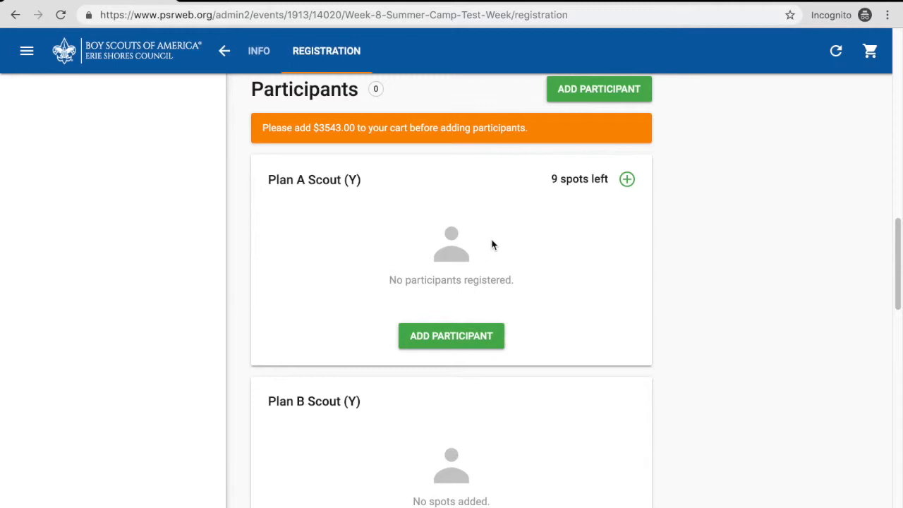
scroll(361, 249, "up", 1)
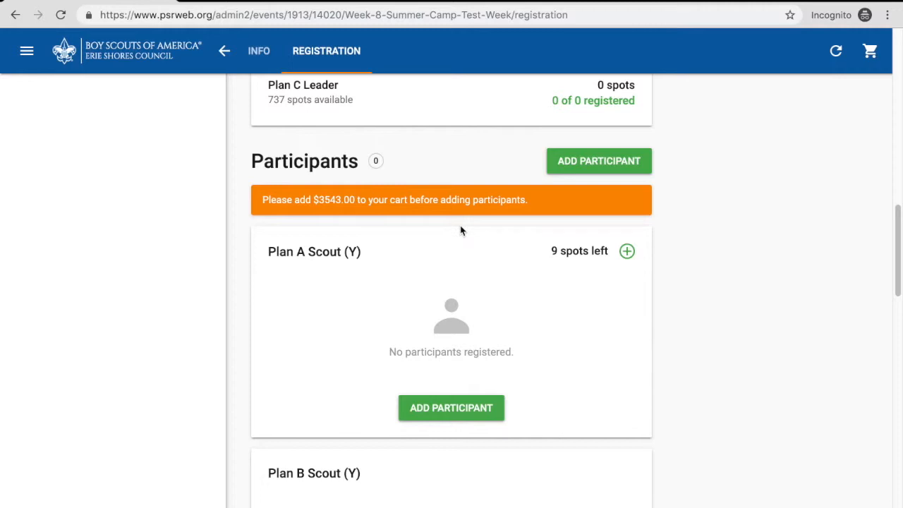
scroll(460, 227, "down", 3)
scroll(460, 225, "down", 4)
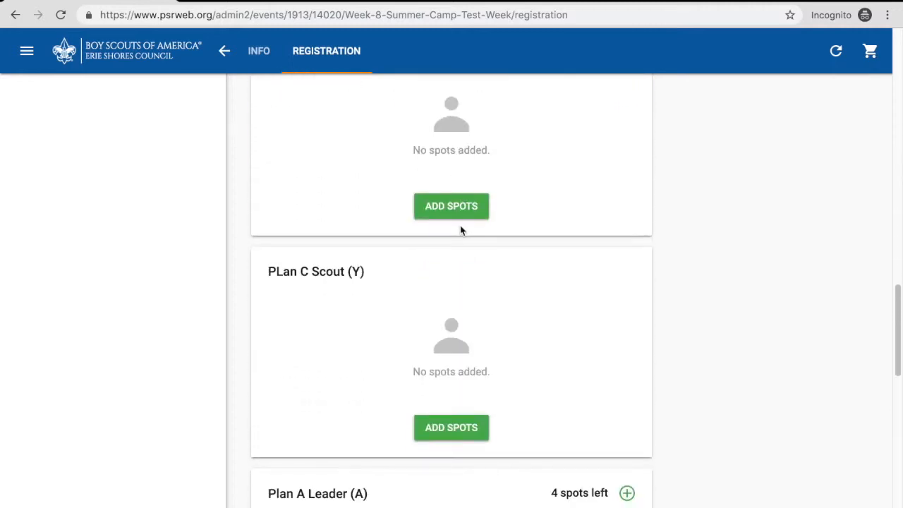
scroll(460, 225, "up", 5)
scroll(461, 229, "up", 1)
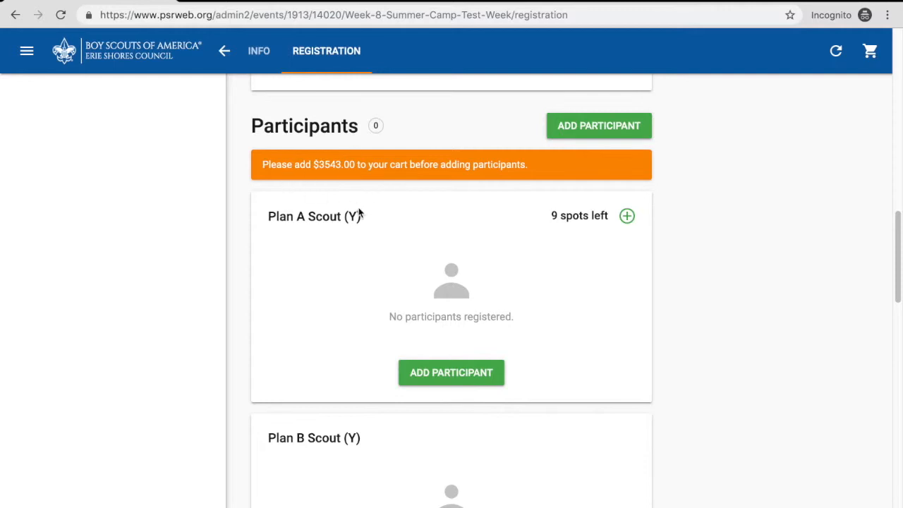
scroll(404, 256, "down", 2)
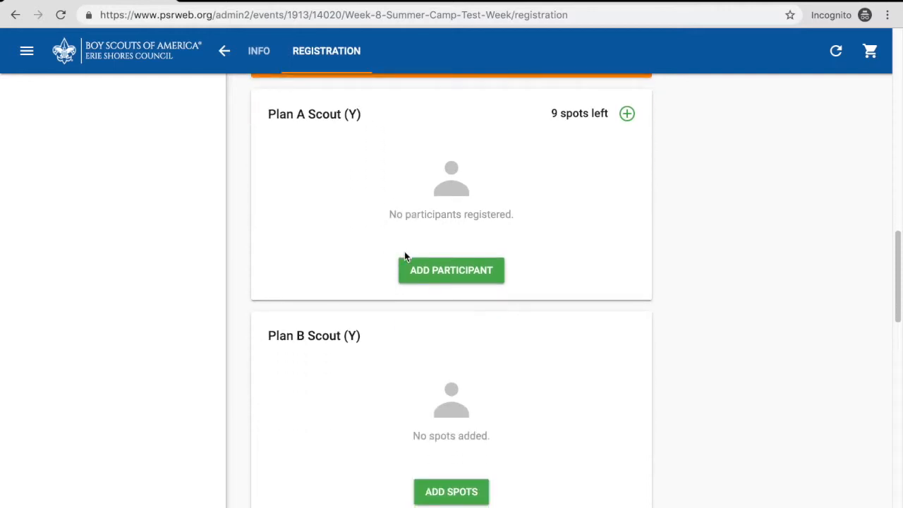
scroll(404, 253, "down", 5)
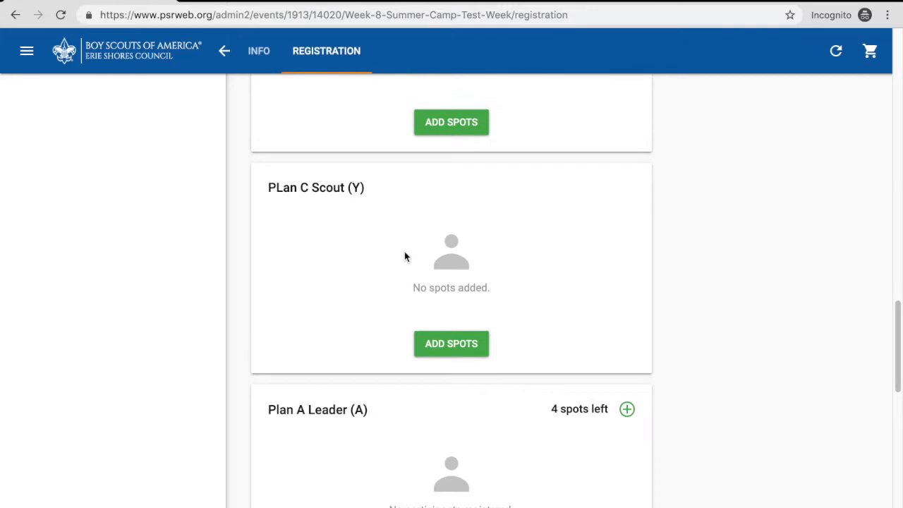
scroll(405, 256, "down", 2)
scroll(405, 256, "up", 9)
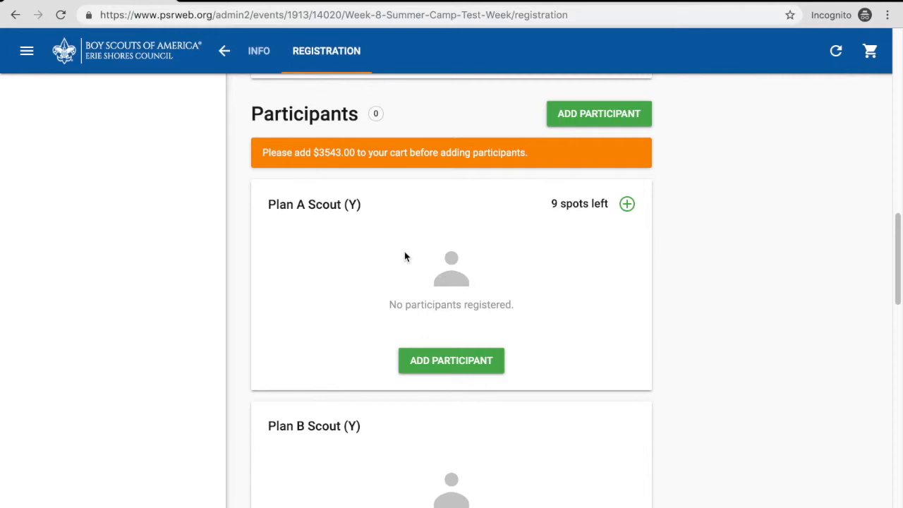
scroll(404, 256, "down", 4)
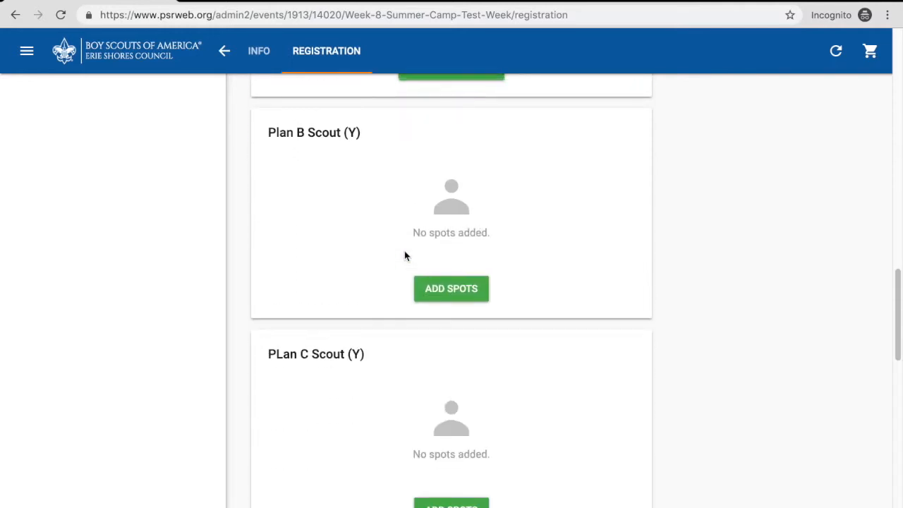
scroll(404, 256, "up", 5)
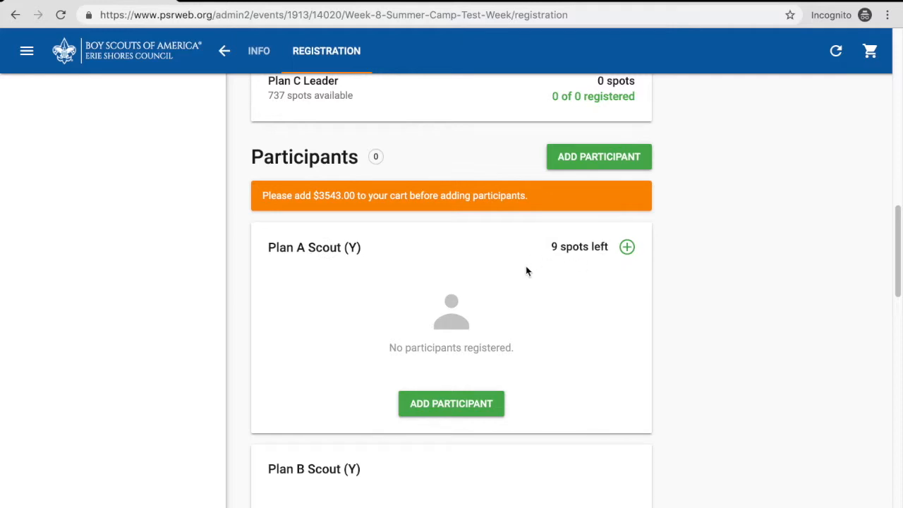
scroll(540, 311, "down", 12)
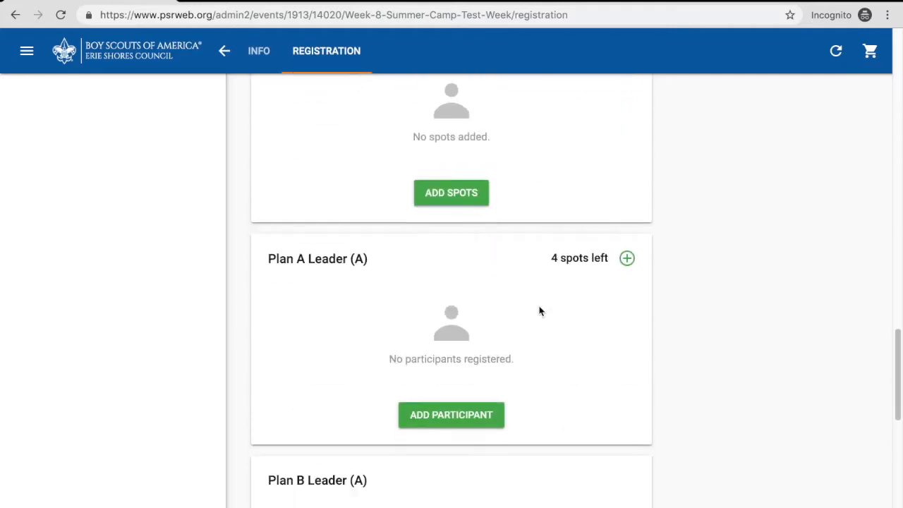
scroll(540, 311, "up", 1)
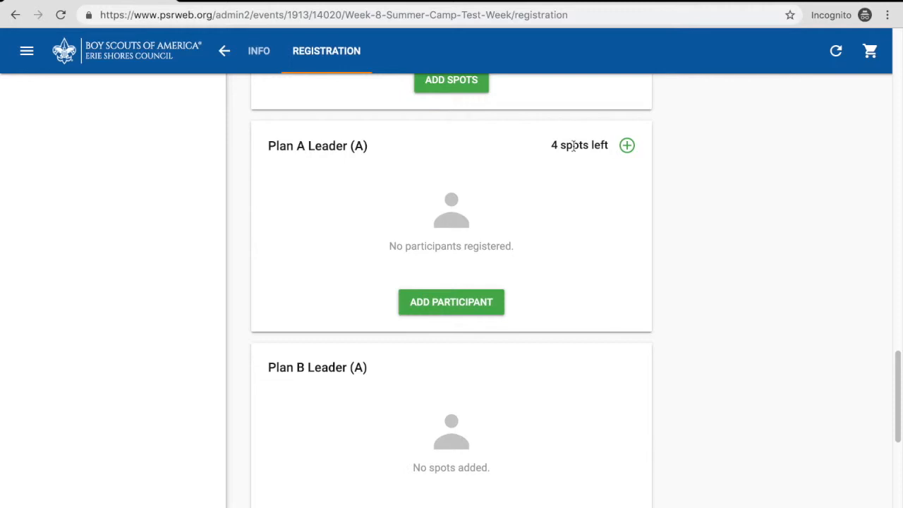
scroll(571, 175, "down", 2)
scroll(572, 177, "down", 5)
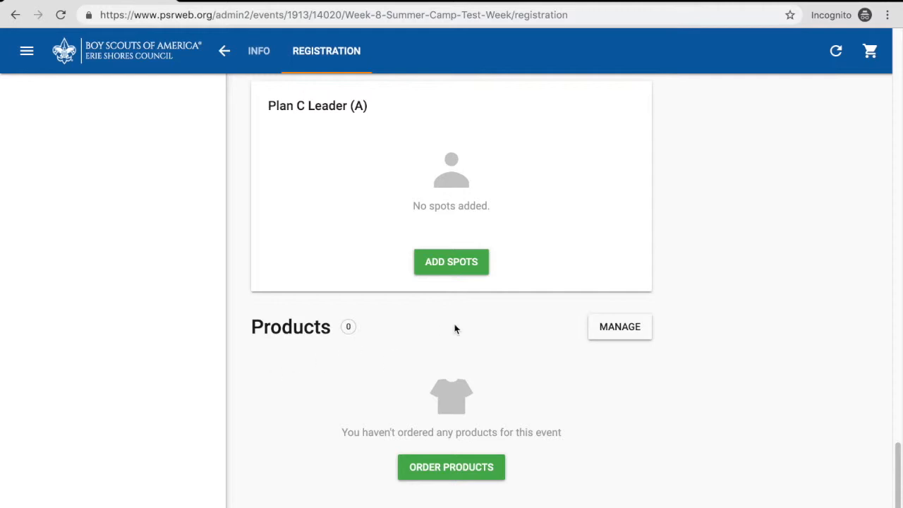
- Open the list of reports available for the registration and review its options
scroll(455, 328, "up", 3)
scroll(455, 328, "up", 10)
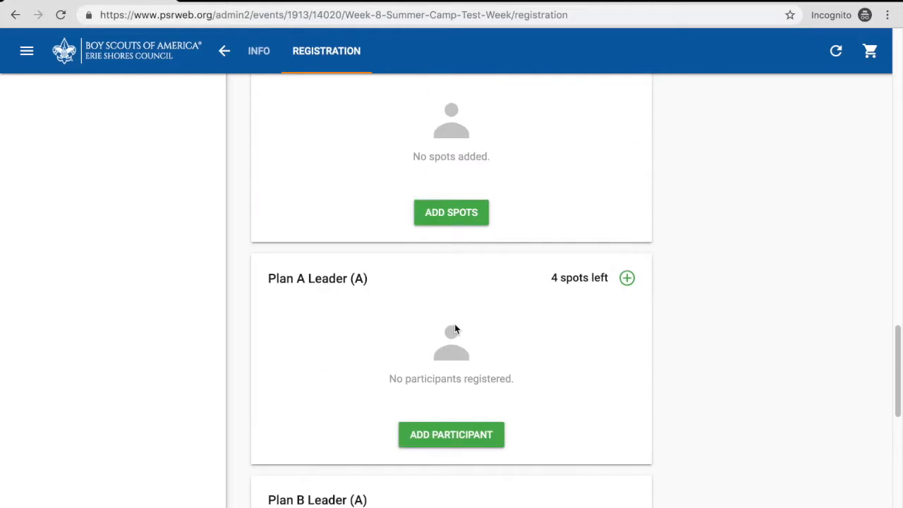
scroll(455, 324, "up", 6)
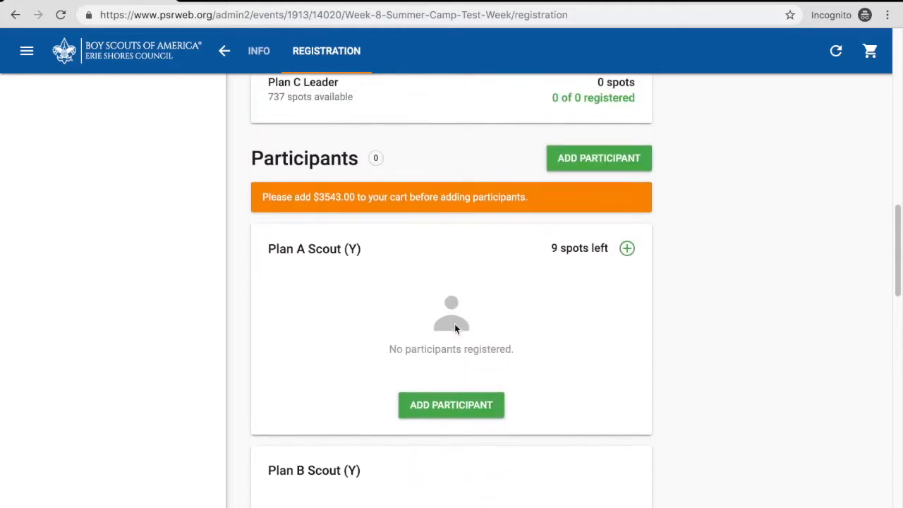
scroll(455, 328, "up", 6)
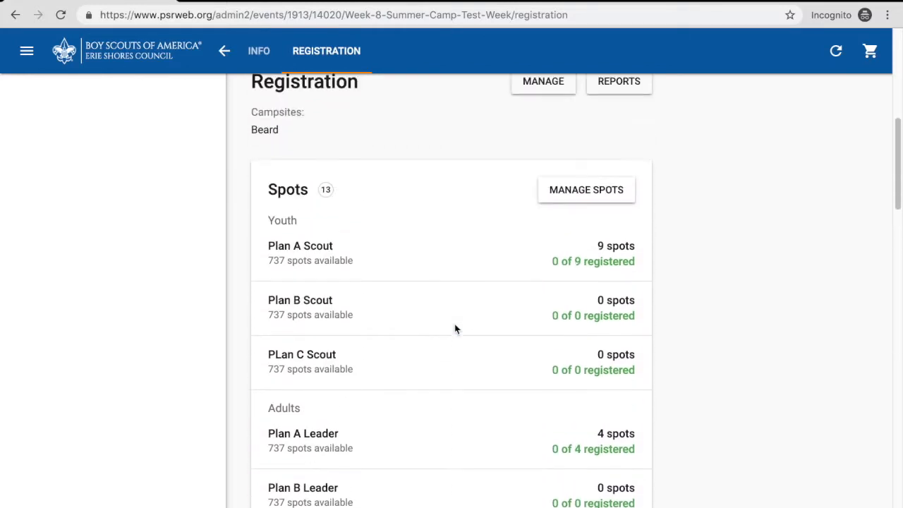
scroll(455, 329, "up", 2)
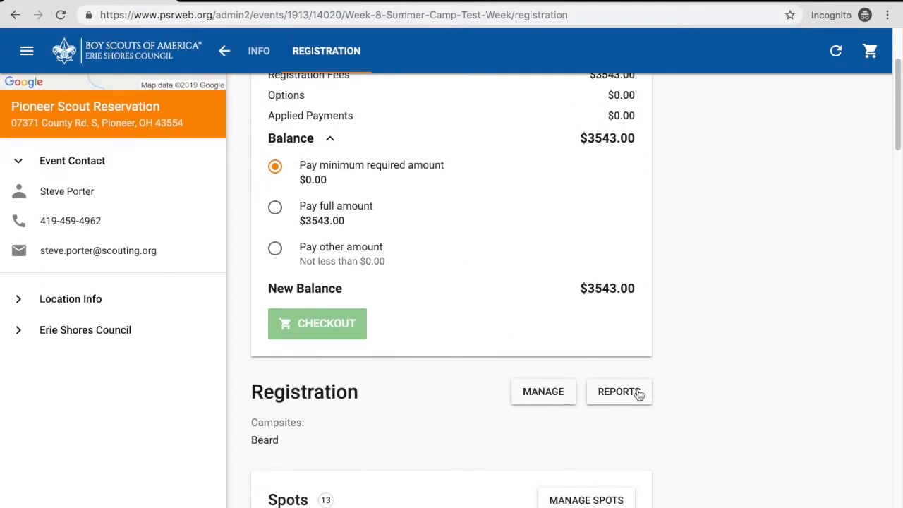
scroll(638, 395, "down", 1)
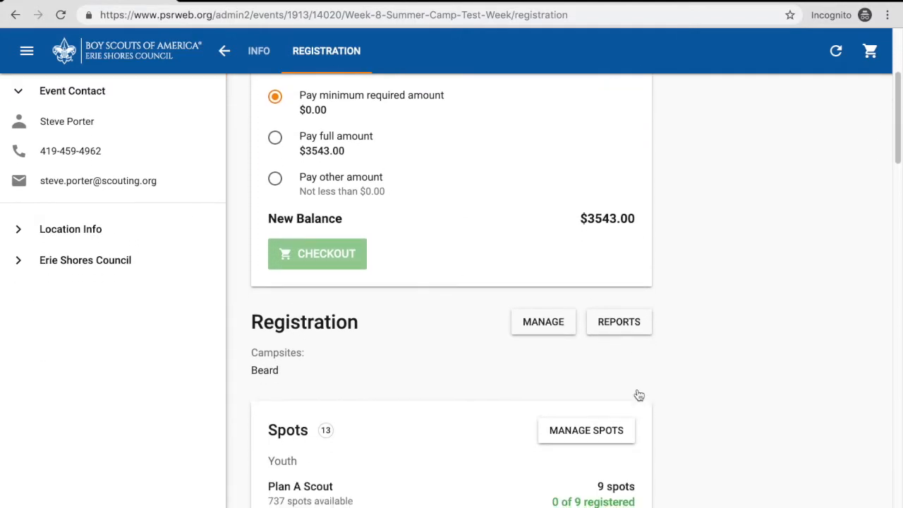
left_click(623, 328)
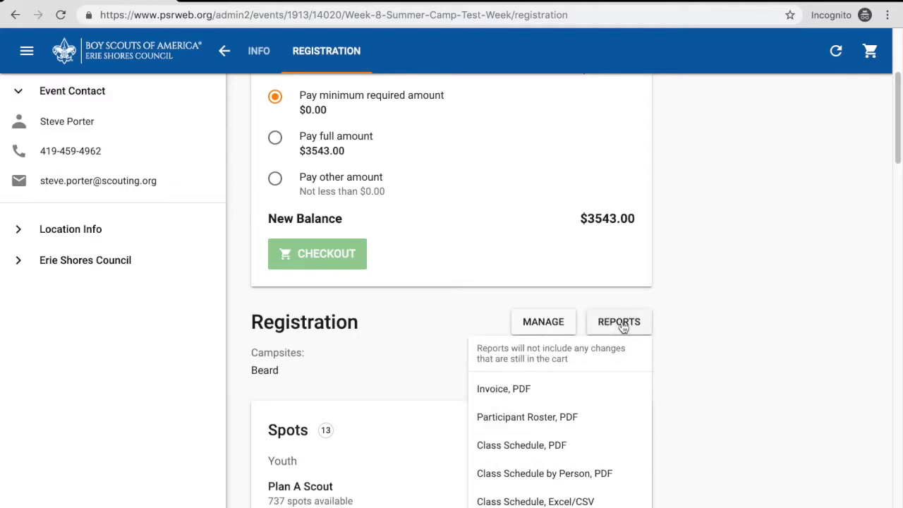
scroll(624, 328, "down", 3)
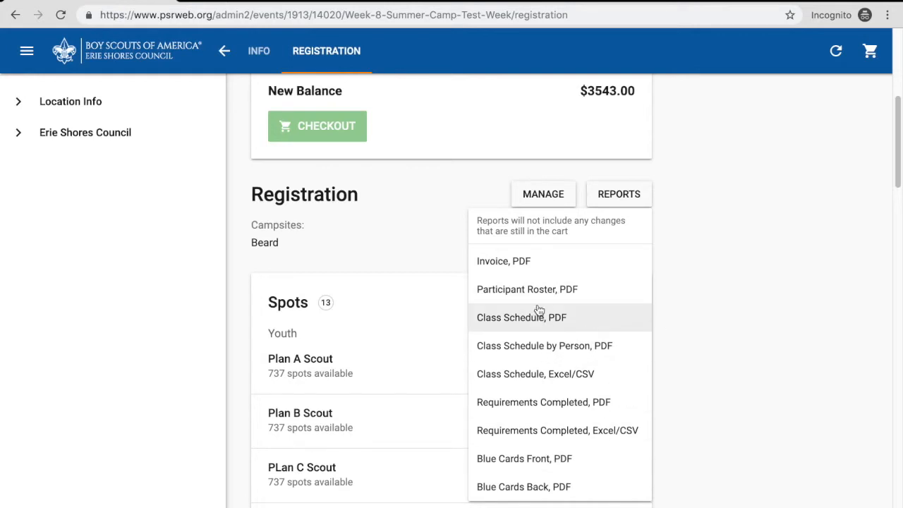
- Generate the PDF invoice report, examine its registration fees, payment history and balance, and return to the registration
left_click(521, 268)
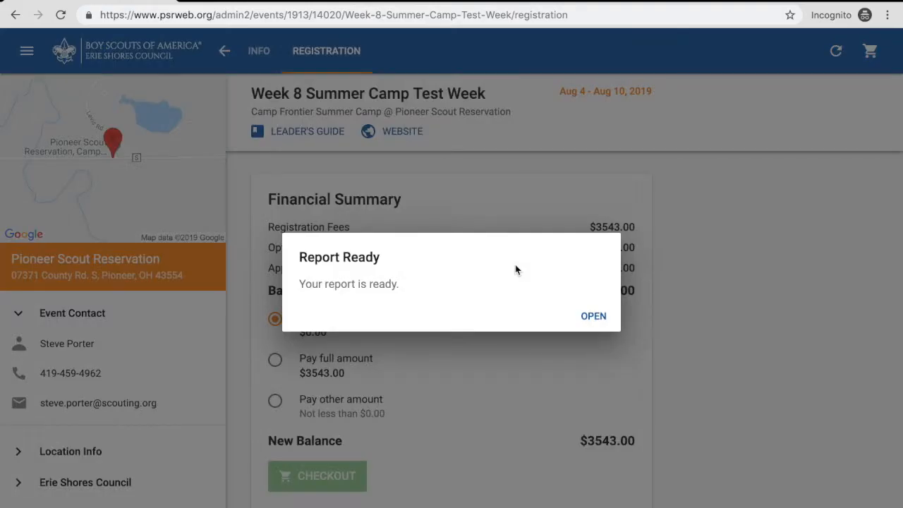
left_click(592, 316)
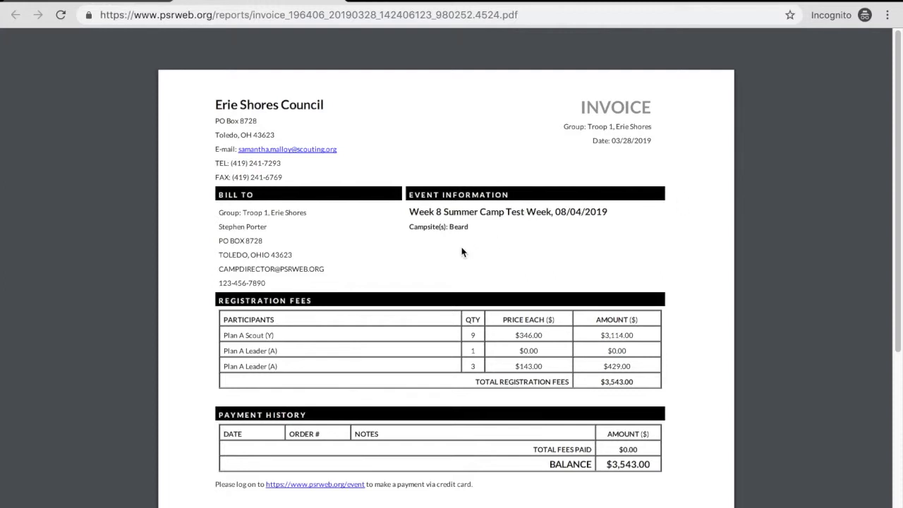
scroll(323, 247, "down", 2)
scroll(322, 246, "down", 1)
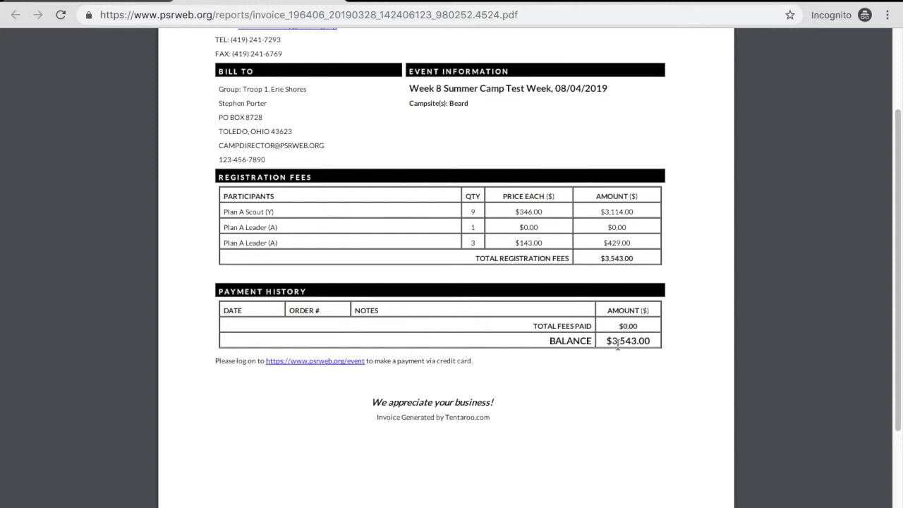
scroll(557, 346, "up", 3)
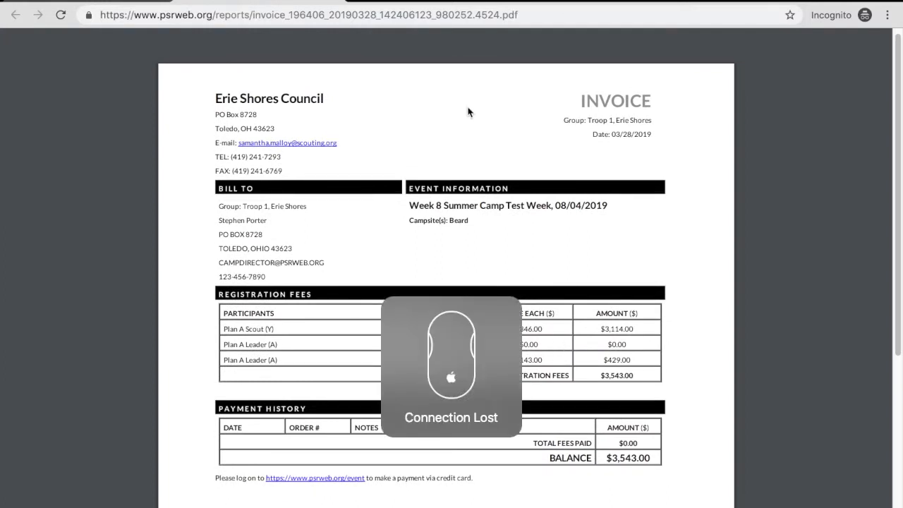
left_click(335, 0)
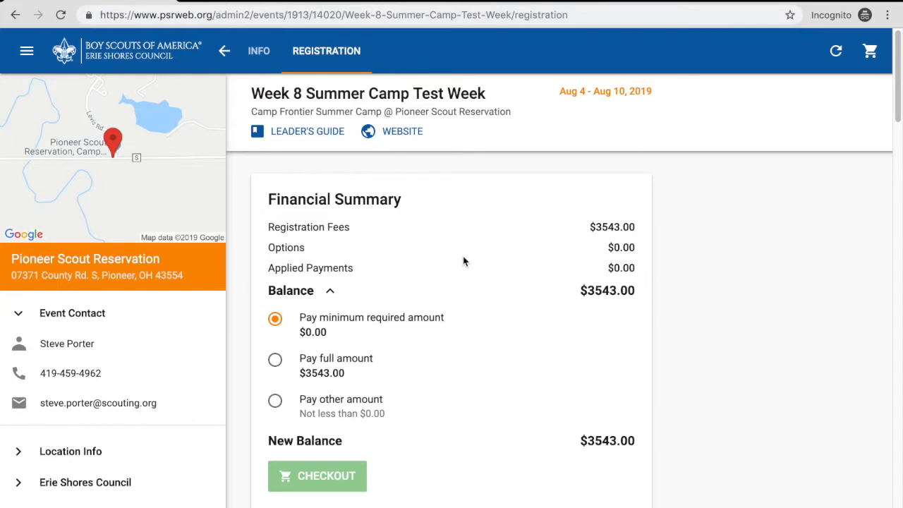
- Open the registration's reserved spots for editing
scroll(483, 312, "down", 2)
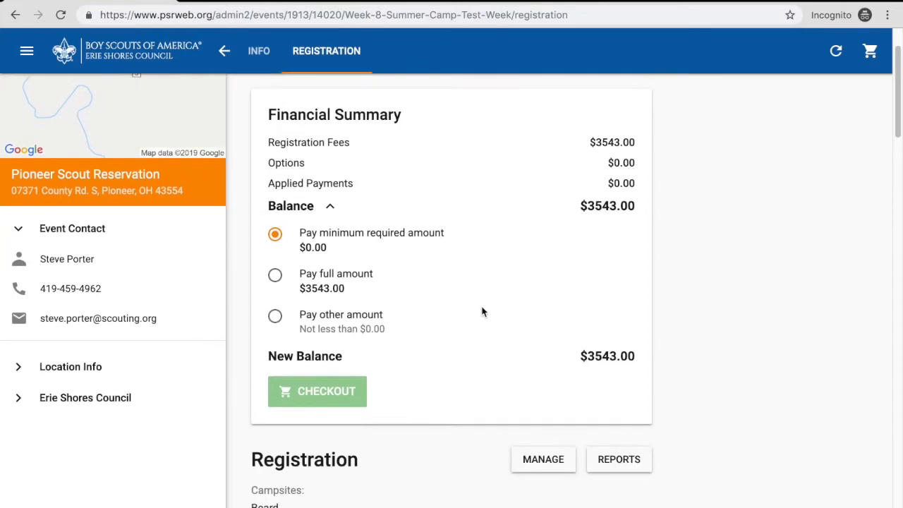
scroll(482, 311, "down", 1)
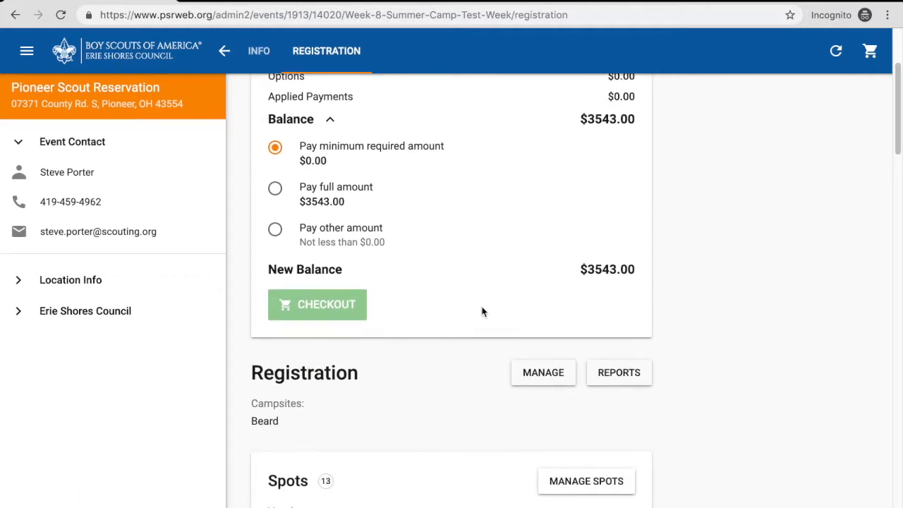
scroll(483, 312, "down", 1)
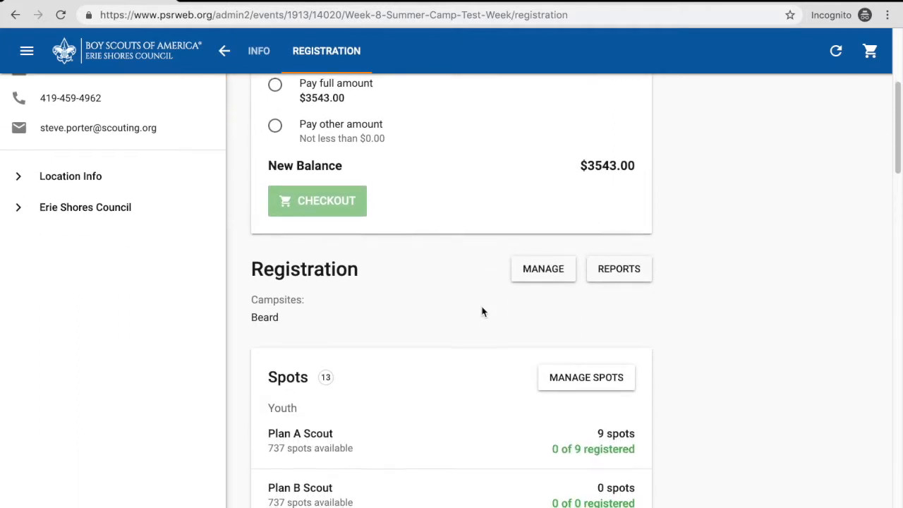
scroll(482, 311, "down", 2)
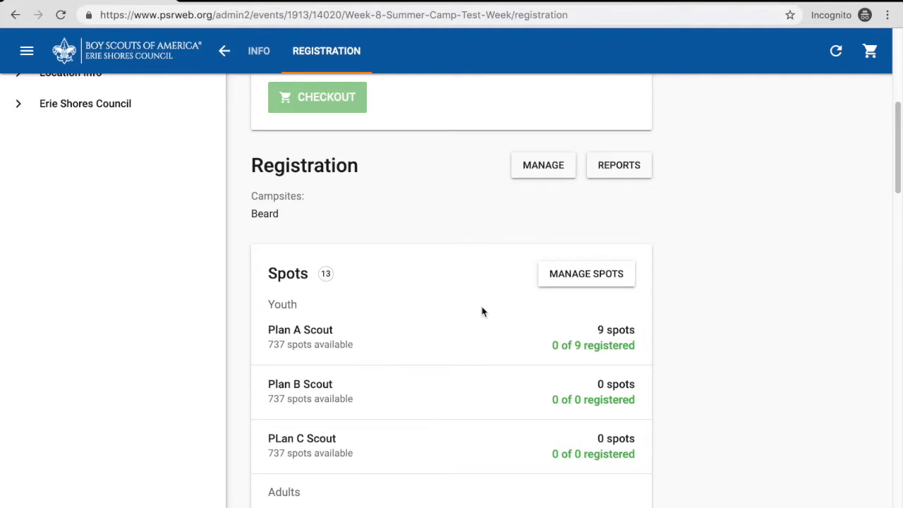
scroll(482, 312, "down", 1)
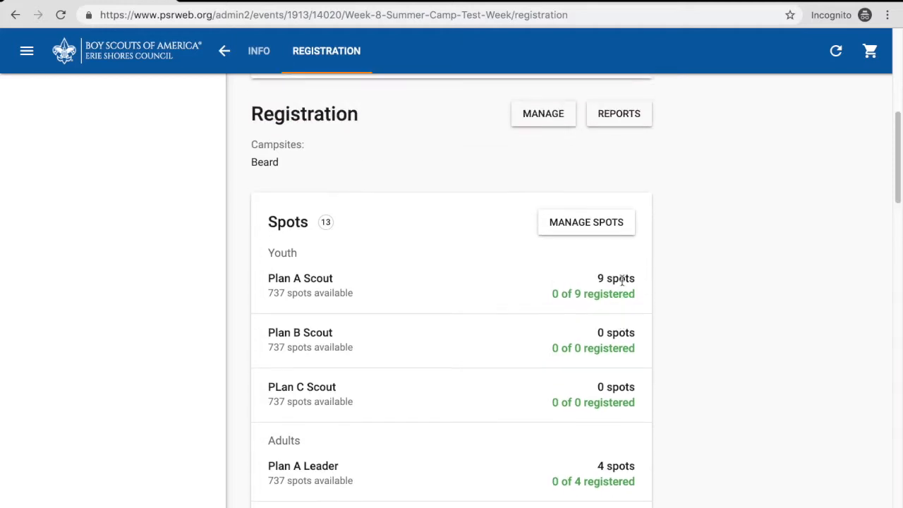
scroll(622, 282, "up", 1)
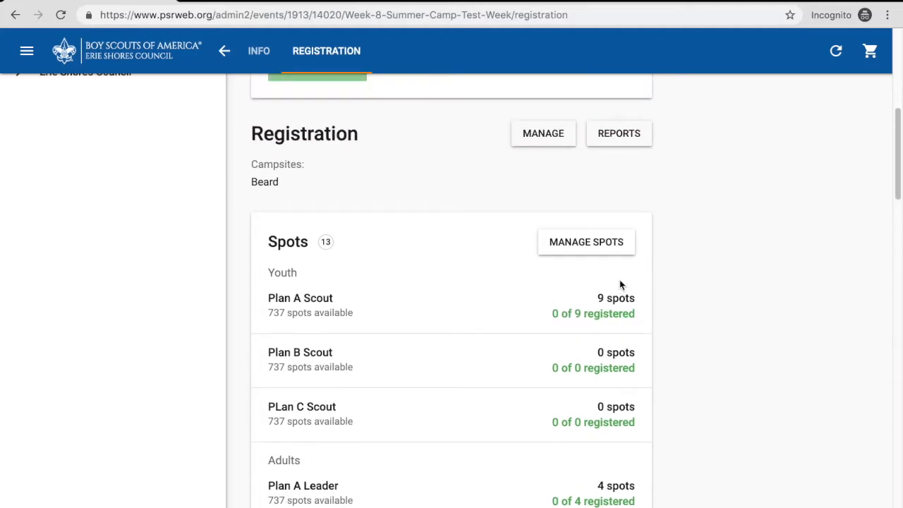
left_click(591, 247)
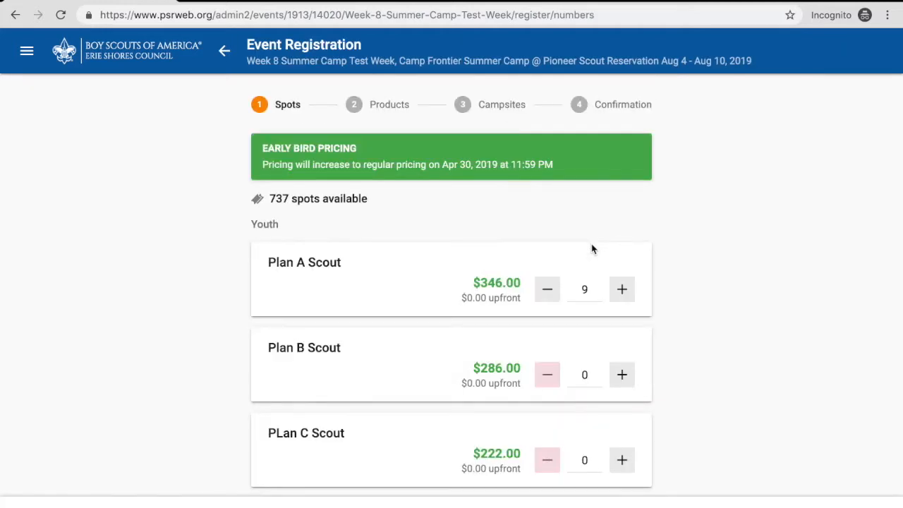
- Set the Plan A Scout spots to 12 and the Plan A Leader spots to 3
scroll(664, 279, "down", 1)
scroll(664, 275, "up", 1)
scroll(665, 279, "down", 4)
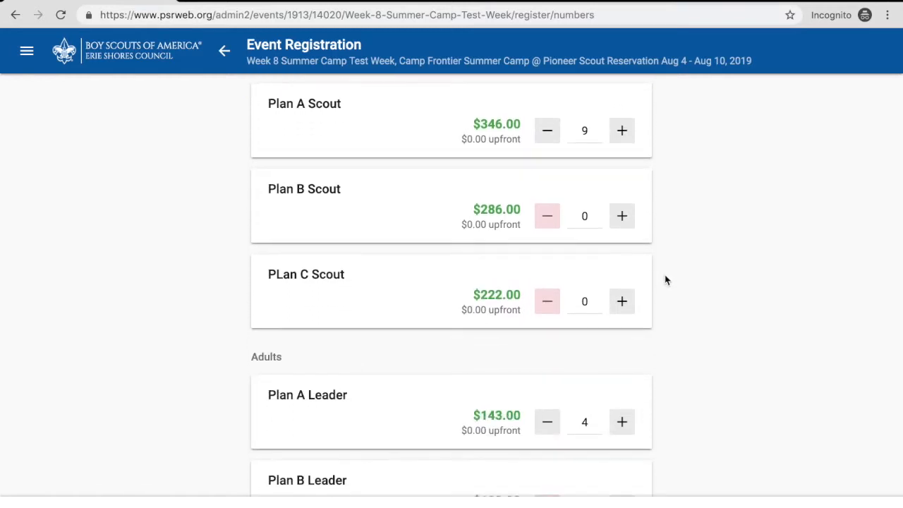
scroll(664, 280, "up", 1)
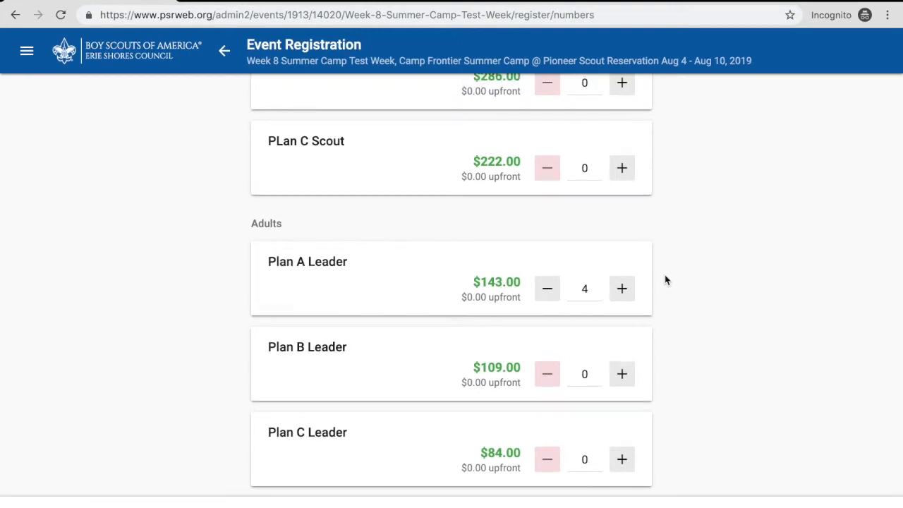
scroll(548, 303, "up", 4)
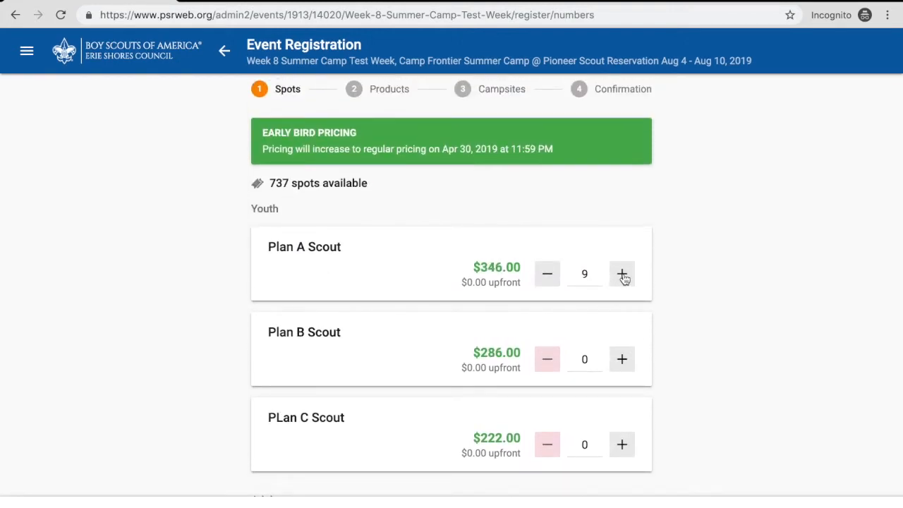
left_click(627, 282)
left_click(626, 280)
left_click(625, 278)
scroll(705, 283, "down", 3)
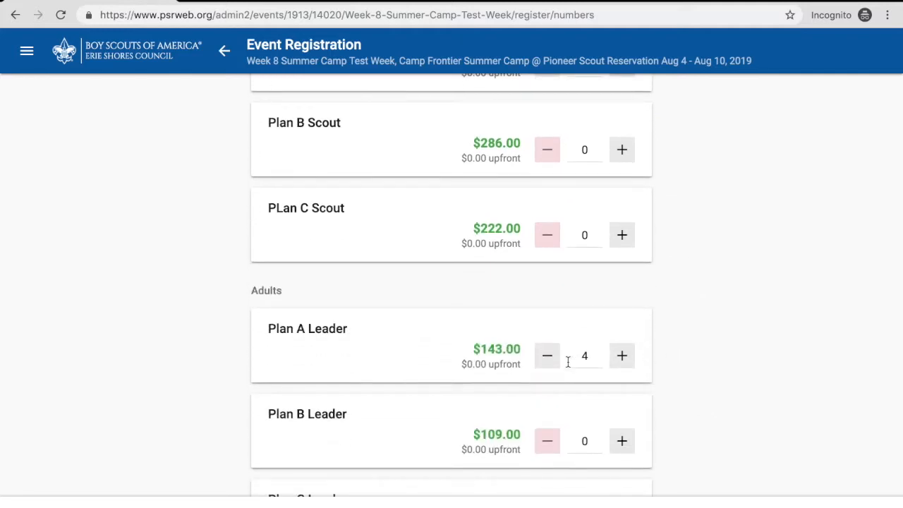
left_click(545, 362)
- Review the youth and adult spot counts for all plans and continue to the product selection
scroll(692, 325, "up", 3)
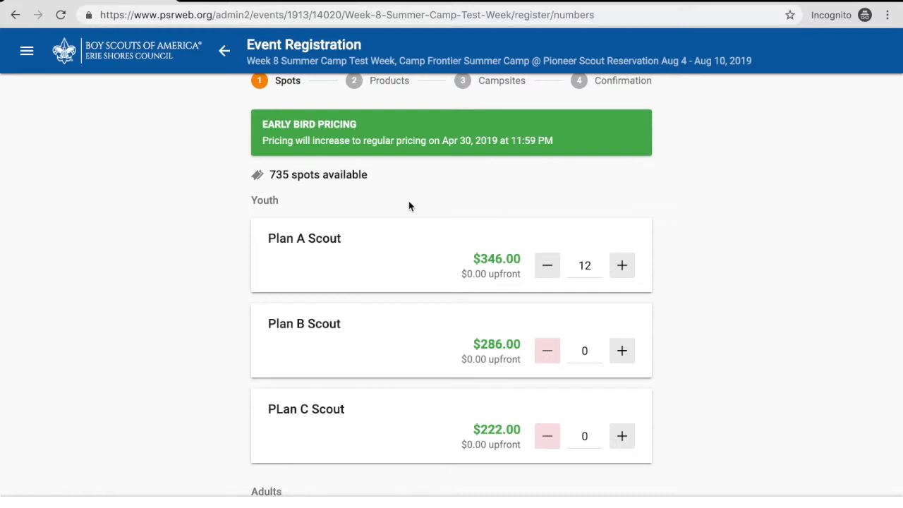
scroll(408, 206, "down", 1)
scroll(409, 205, "up", 1)
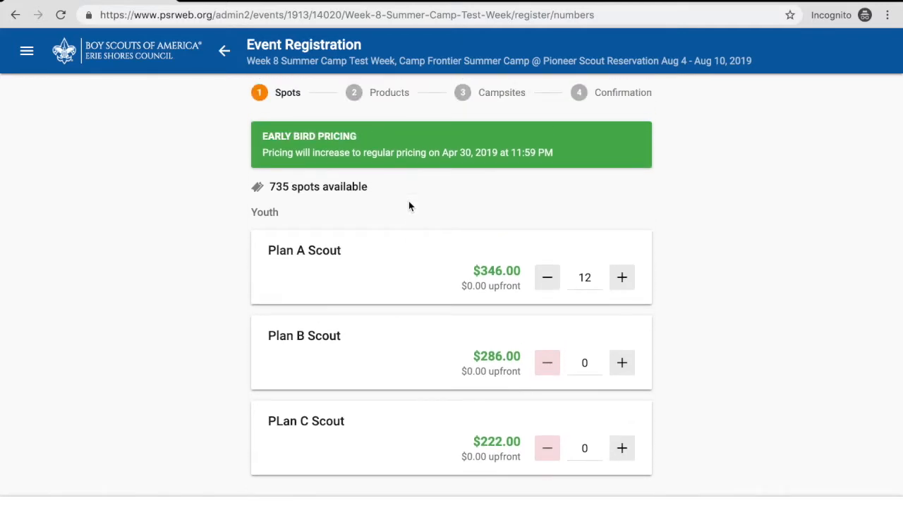
scroll(409, 206, "down", 1)
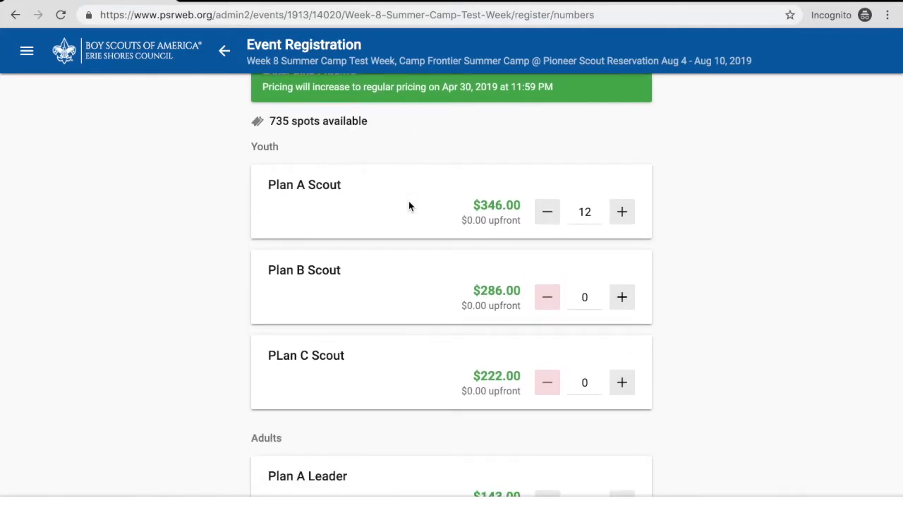
scroll(409, 205, "down", 1)
scroll(408, 206, "down", 2)
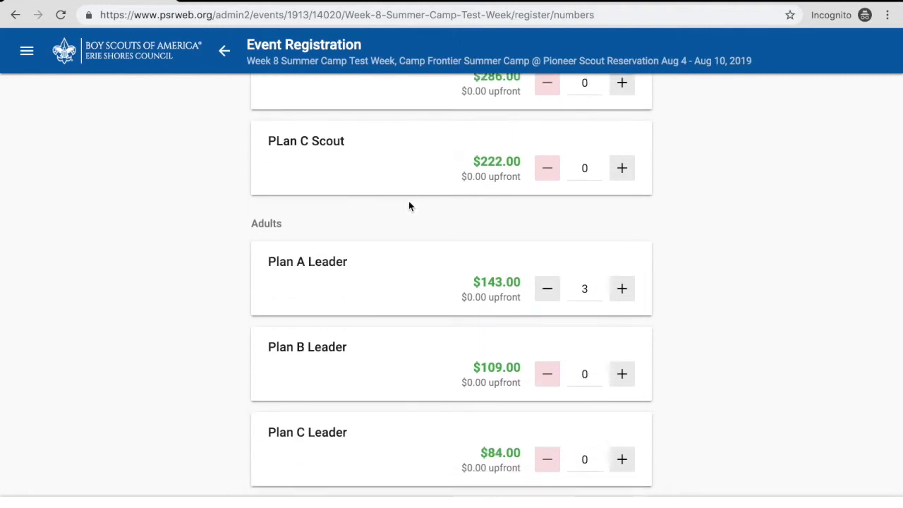
scroll(408, 205, "up", 2)
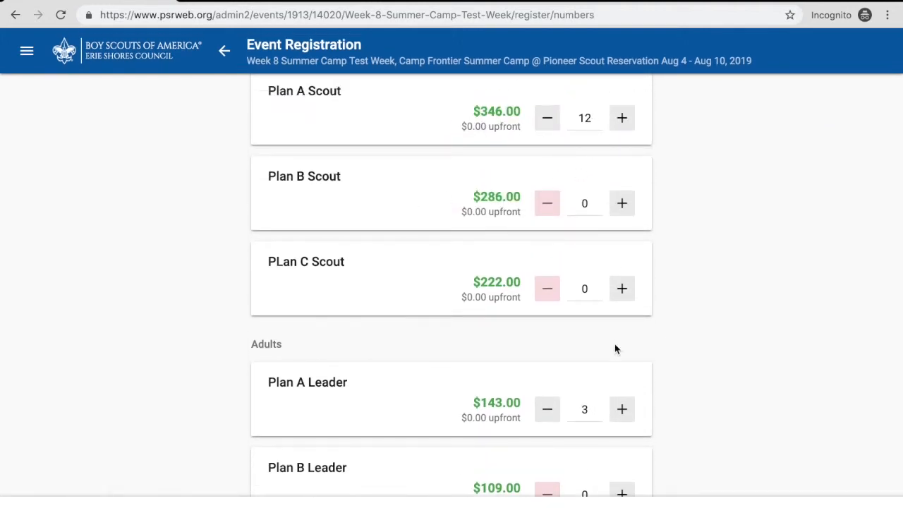
scroll(614, 344, "down", 2)
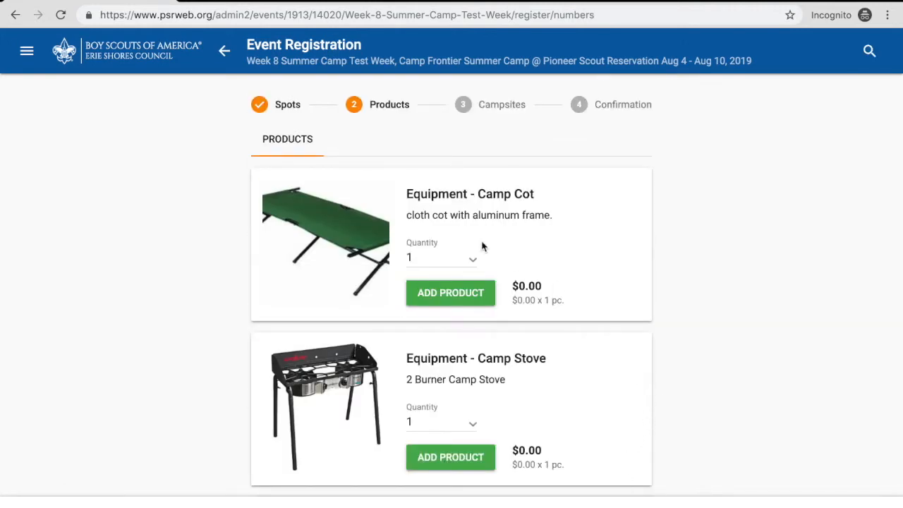
- Look over the camp equipment, add no products, and continue past the assigned campsite to the confirmation
scroll(432, 186, "down", 4)
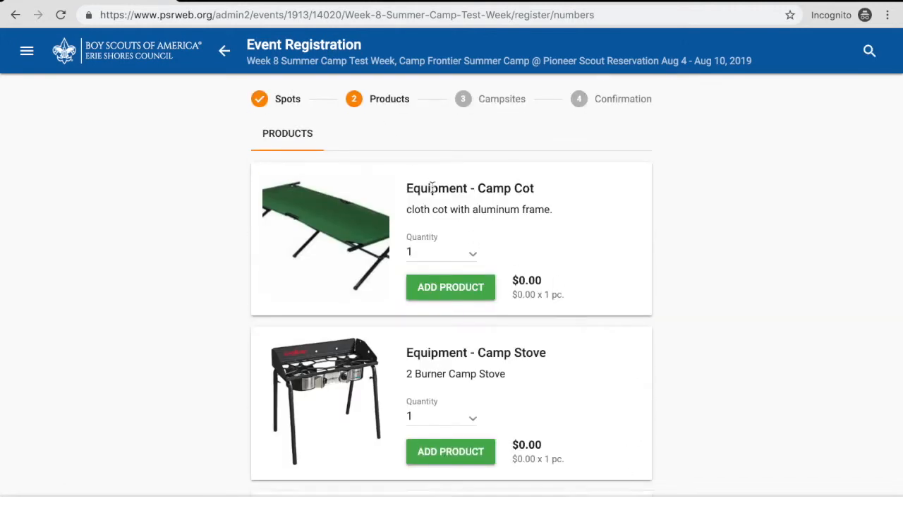
scroll(432, 185, "up", 4)
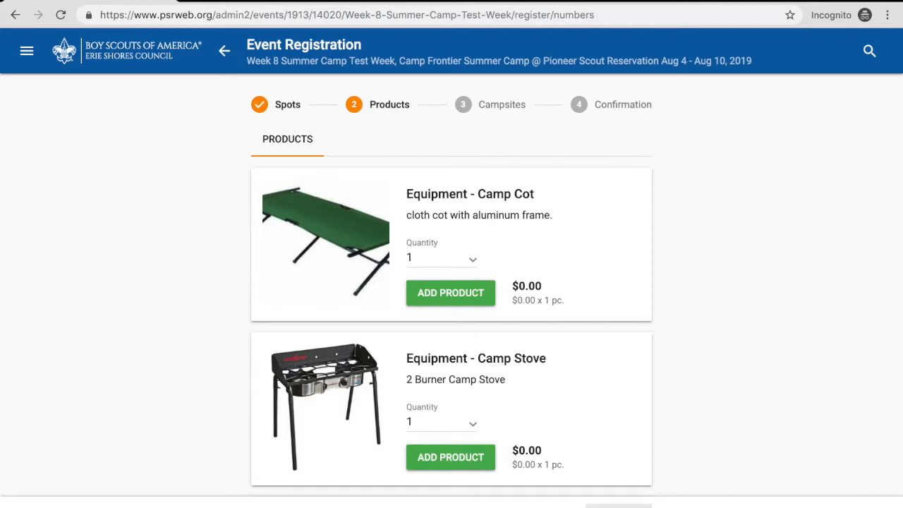
left_click(619, 506)
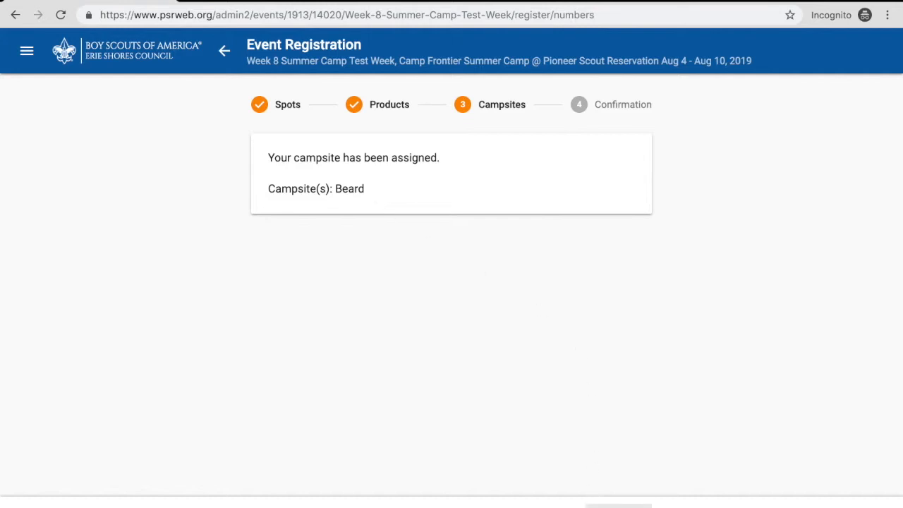
left_click(613, 506)
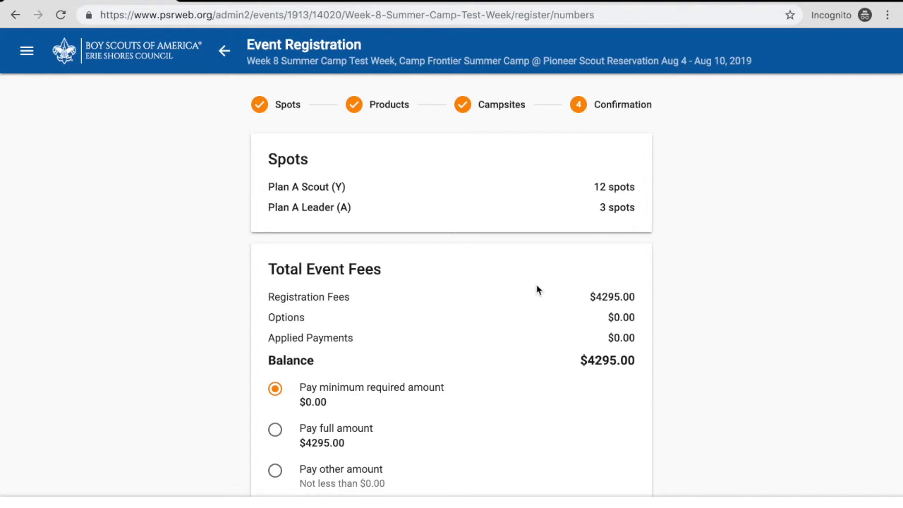
- Review the total event fees, keep the minimum required payment option, and save the registration changes to the cart
scroll(536, 289, "down", 1)
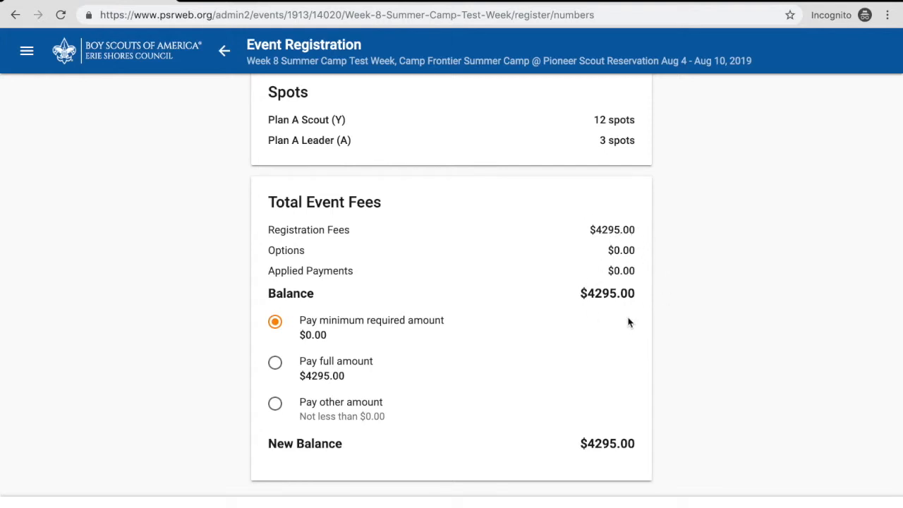
scroll(401, 365, "down", 1)
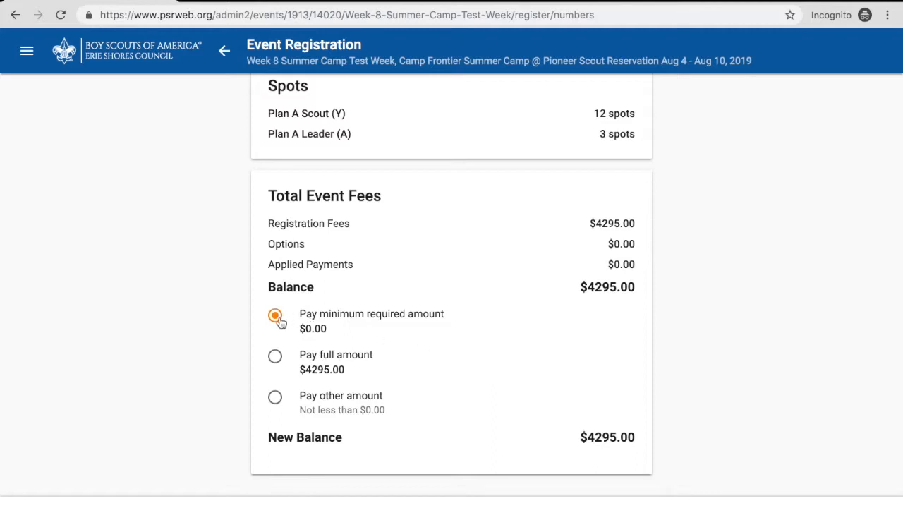
mouse_move(610, 506)
left_click(611, 506)
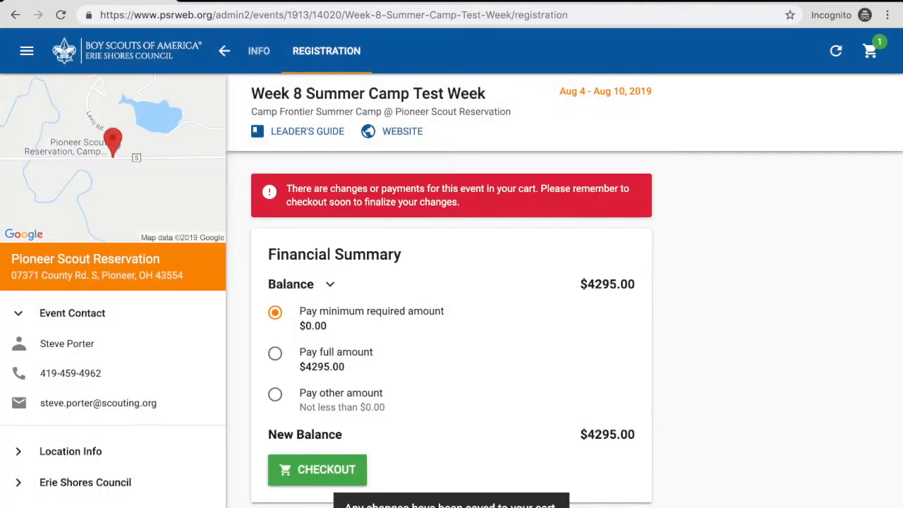
- Check the financial summary and reserved spots in the changed registration, and open the cart
scroll(688, 381, "down", 5)
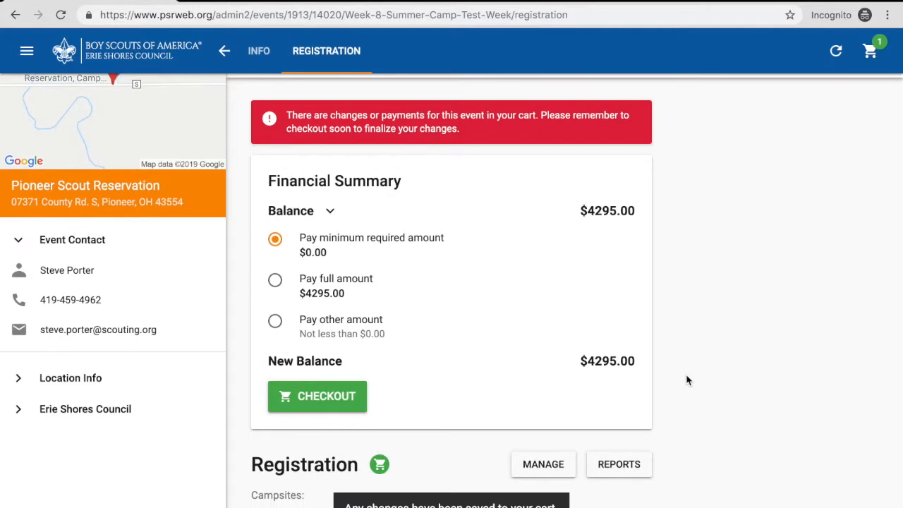
scroll(688, 381, "down", 3)
scroll(688, 381, "up", 5)
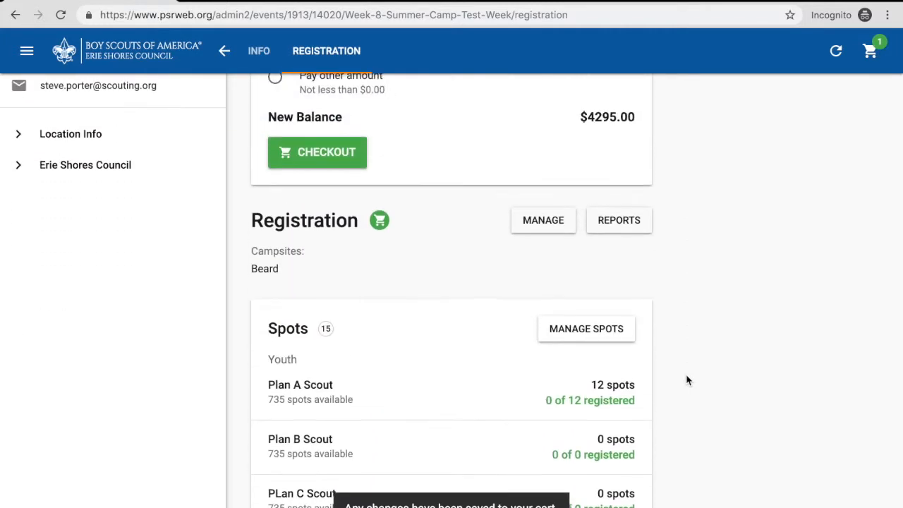
scroll(688, 381, "up", 2)
scroll(688, 381, "down", 4)
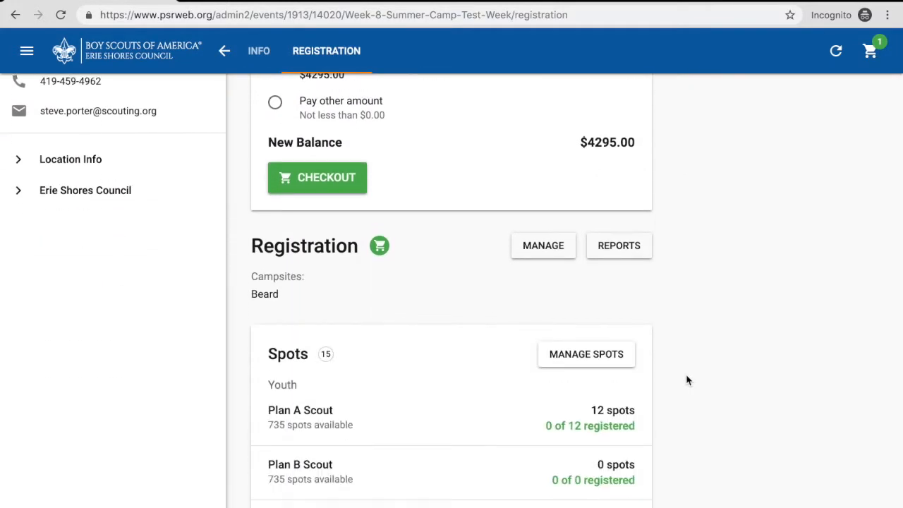
scroll(688, 381, "down", 1)
scroll(607, 348, "up", 3)
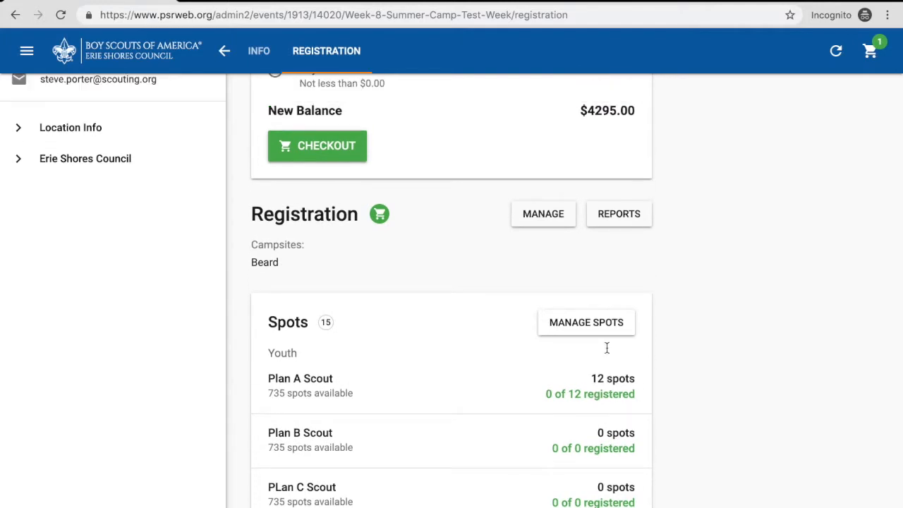
scroll(607, 347, "up", 2)
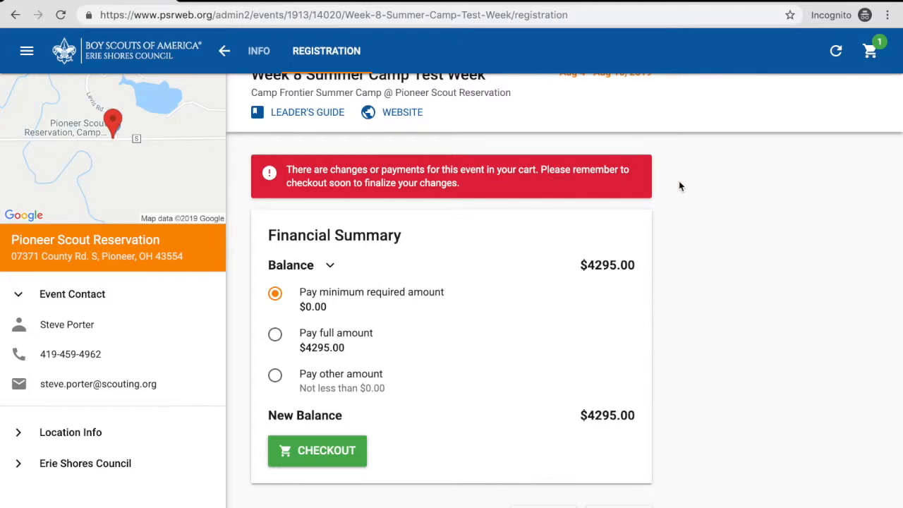
left_click(871, 55)
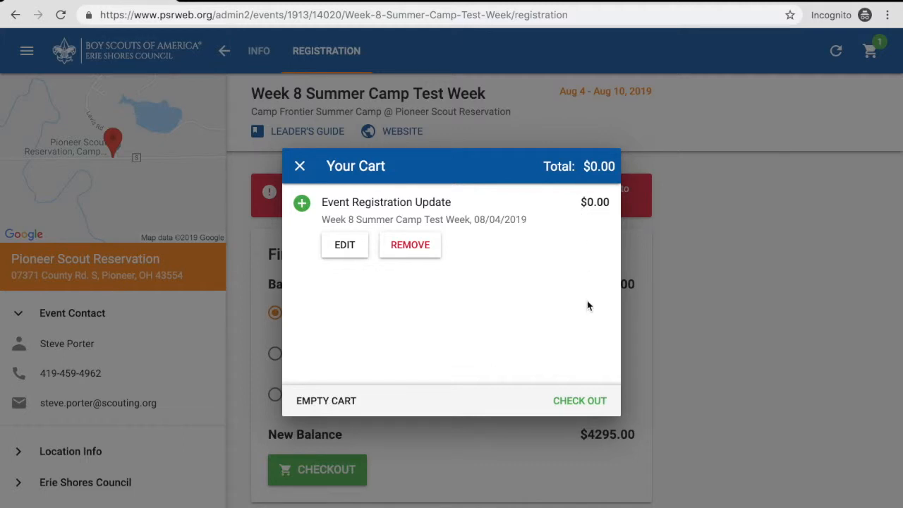
- Proceed to checkout from the cart, look over the payment sections, and expand the order's item list
left_click(589, 402)
scroll(541, 318, "down", 2)
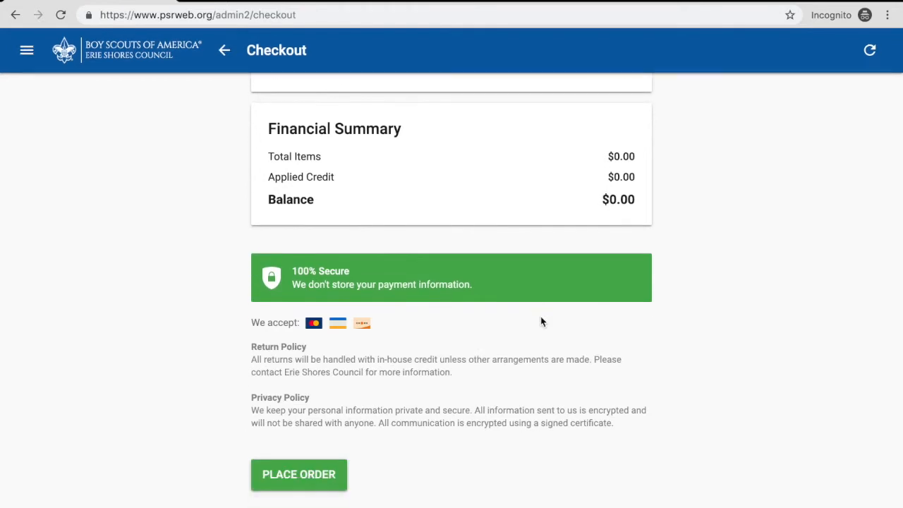
scroll(579, 272, "up", 2)
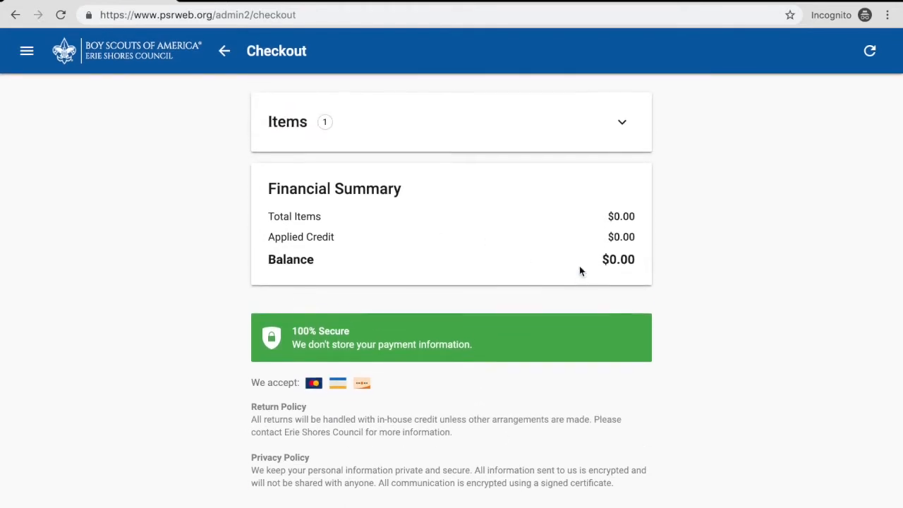
left_click(622, 129)
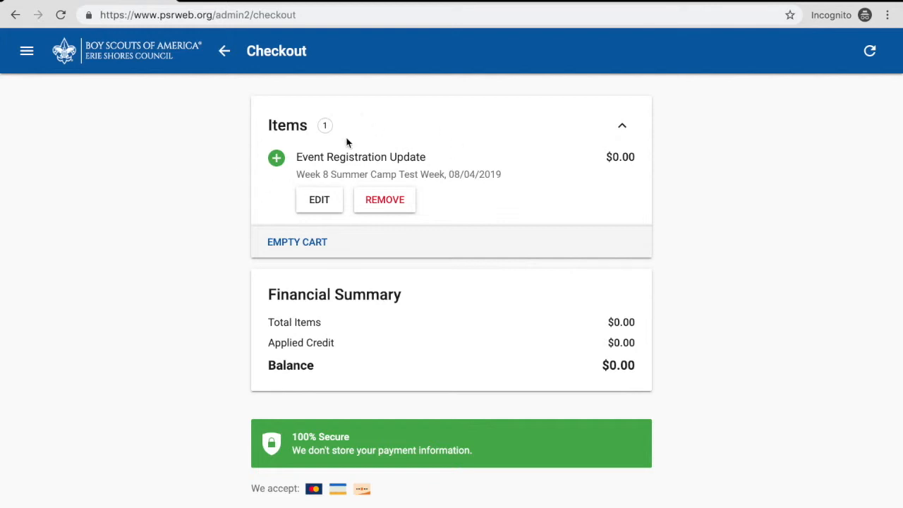
- Place the order for the event registration update and close the confirmation
scroll(357, 192, "down", 4)
scroll(357, 192, "down", 1)
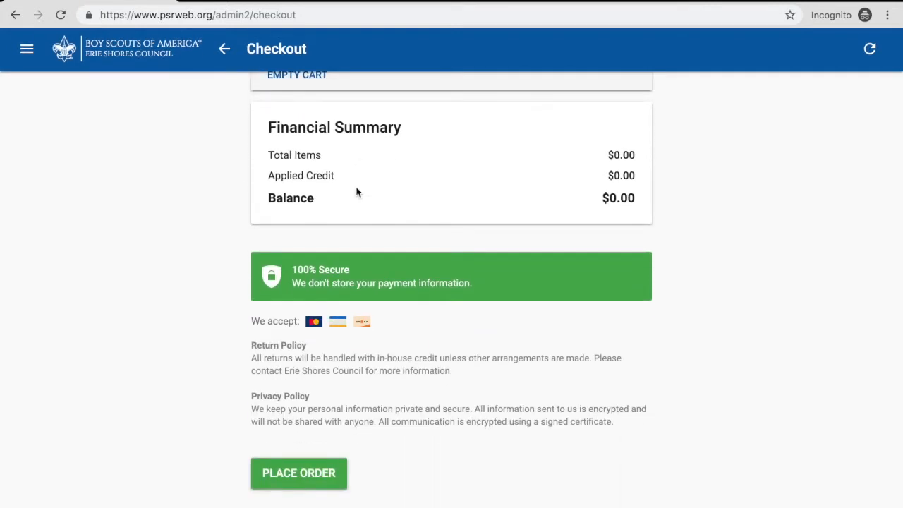
left_click(305, 484)
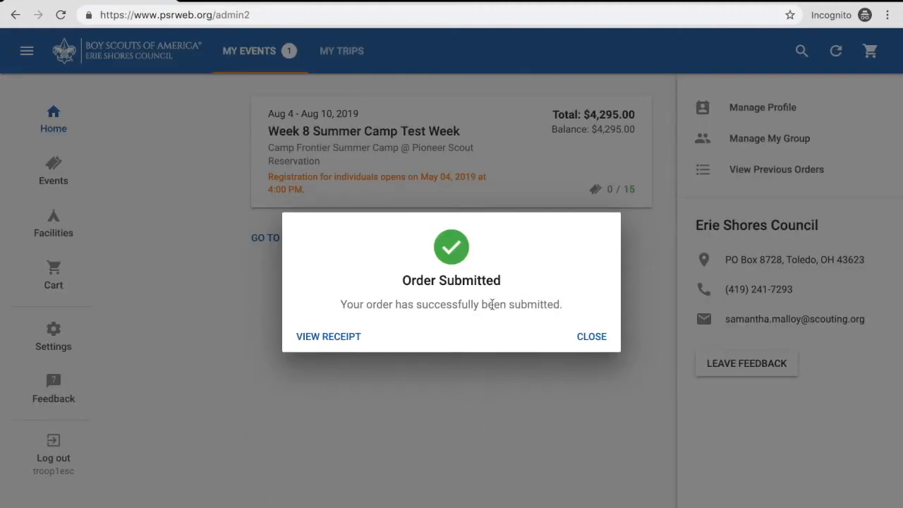
left_click(596, 338)
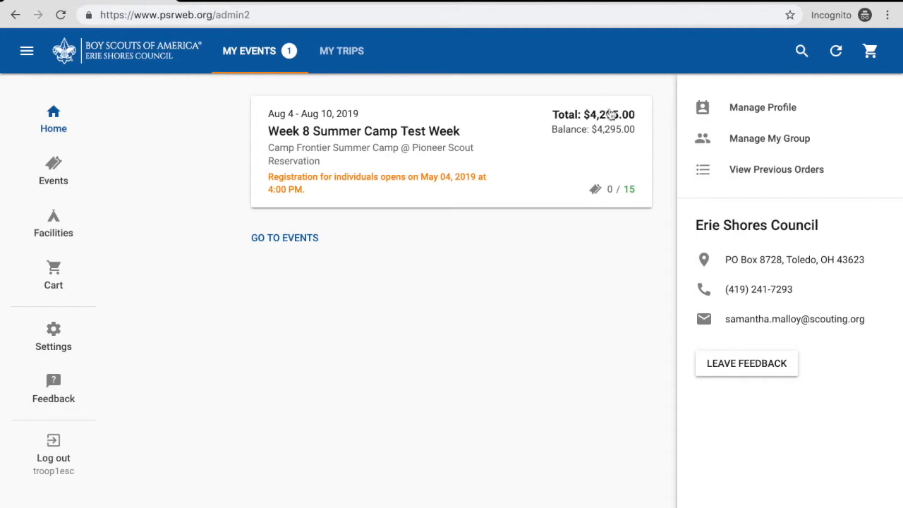
- Open the Week 8 Summer Camp Test Week registration and review its youth and adult spots and financial summary
left_click(516, 157)
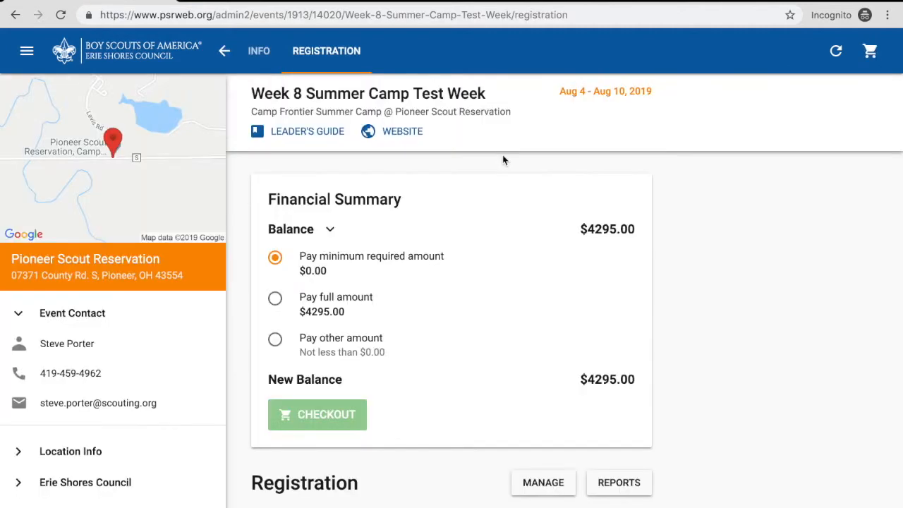
scroll(516, 353, "down", 1)
scroll(516, 353, "down", 2)
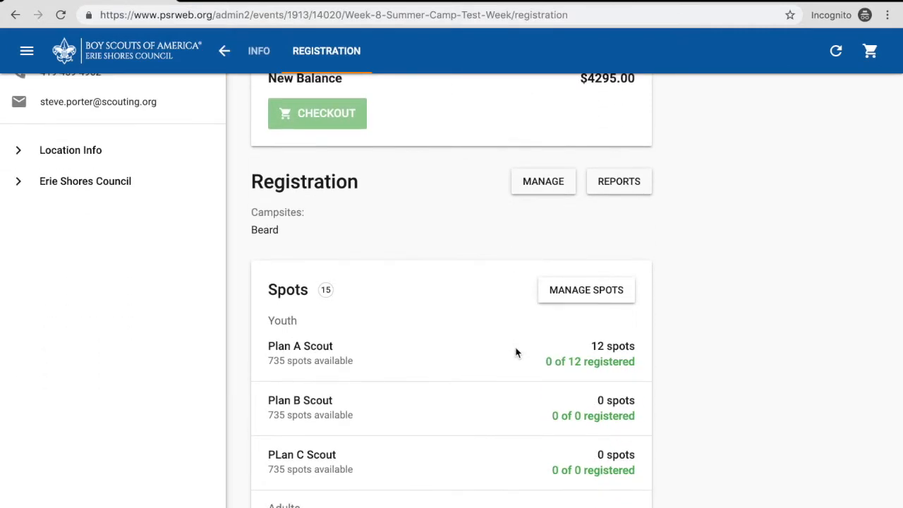
scroll(586, 356, "down", 3)
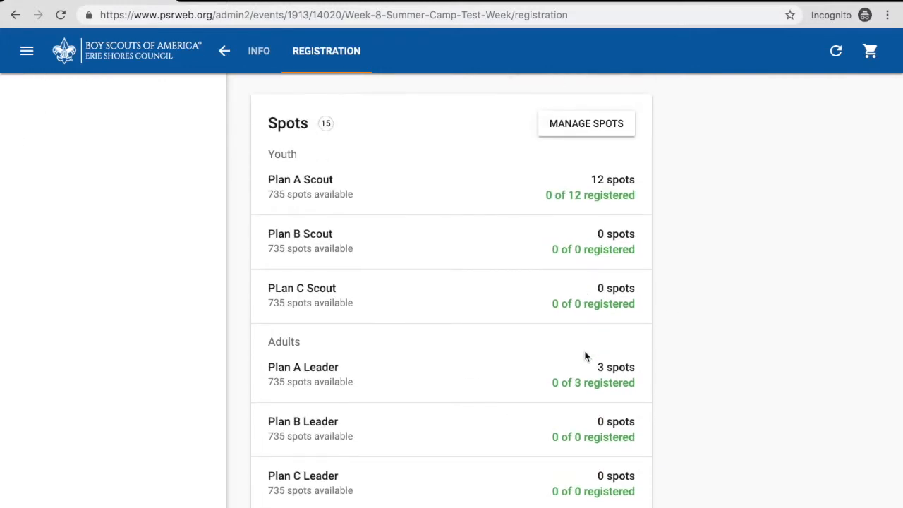
scroll(607, 397, "up", 3)
scroll(605, 395, "up", 5)
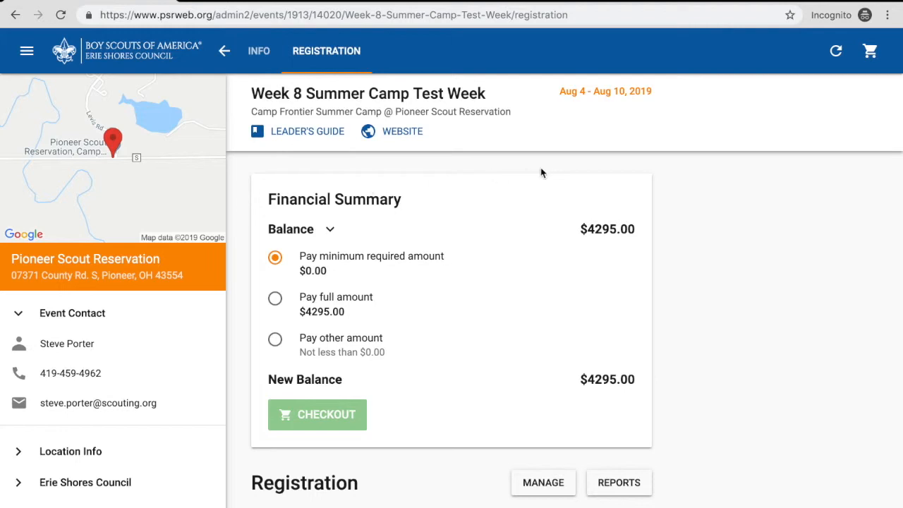
- Generate the registration's invoice PDF, review its registration fees and payment history, and leave the invoice
scroll(552, 258, "down", 2)
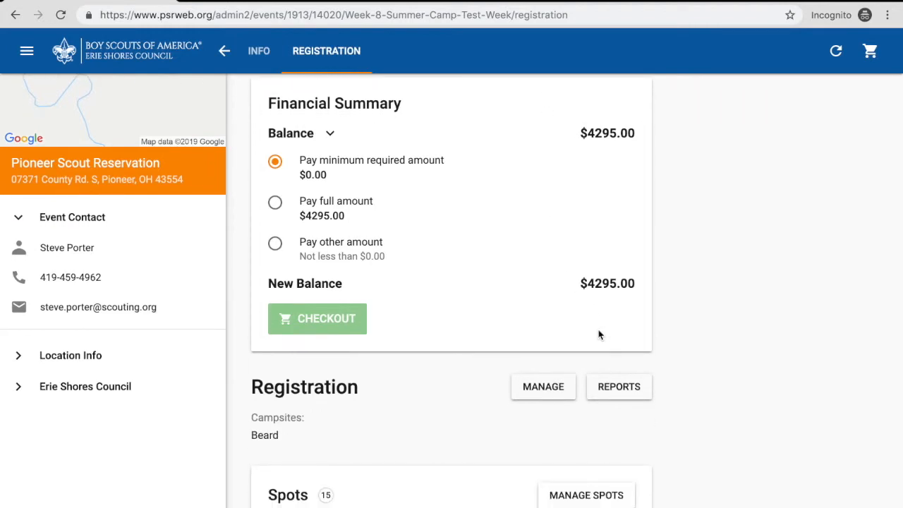
left_click(624, 391)
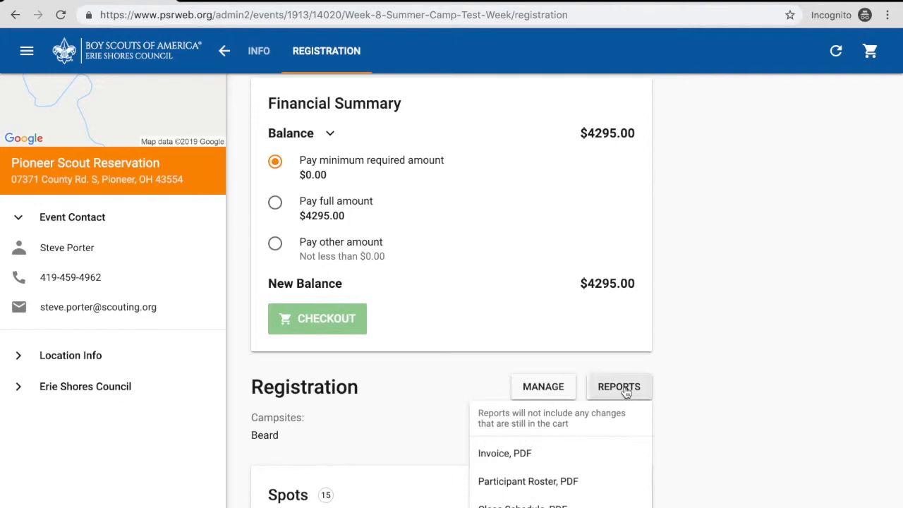
left_click(516, 459)
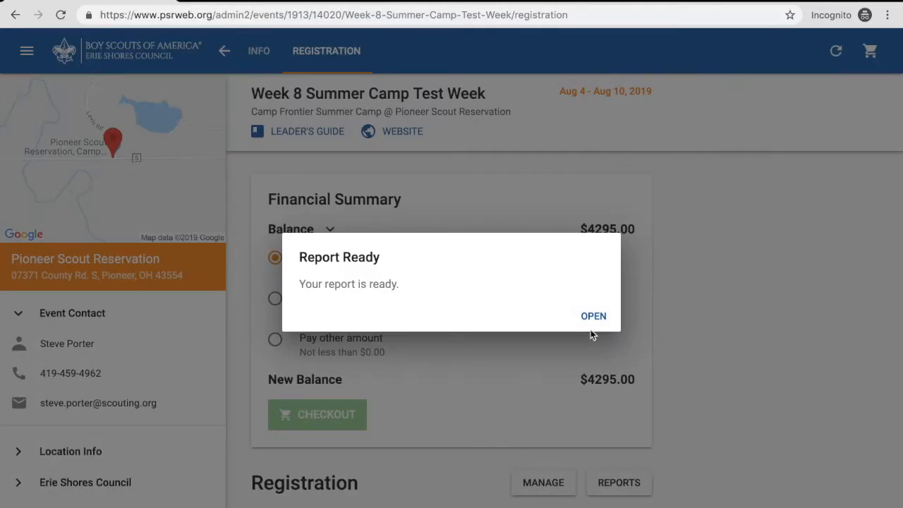
left_click(591, 319)
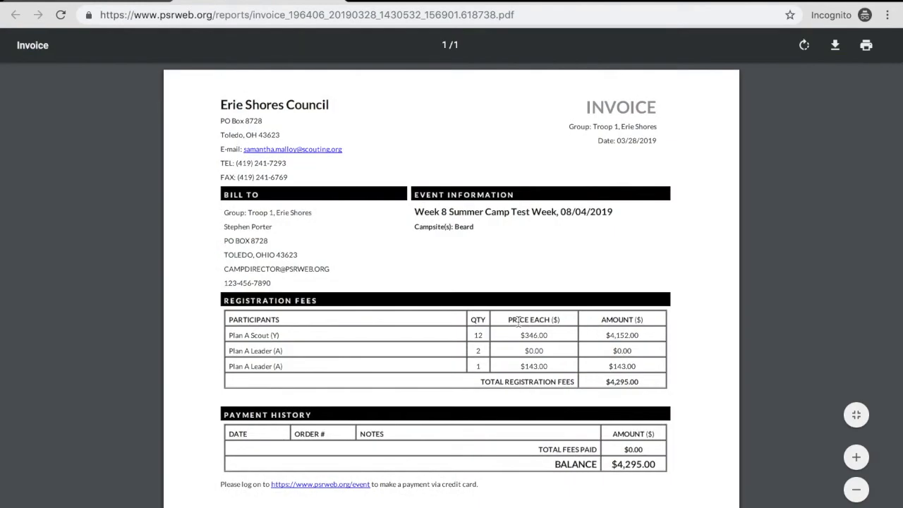
scroll(519, 321, "down", 2)
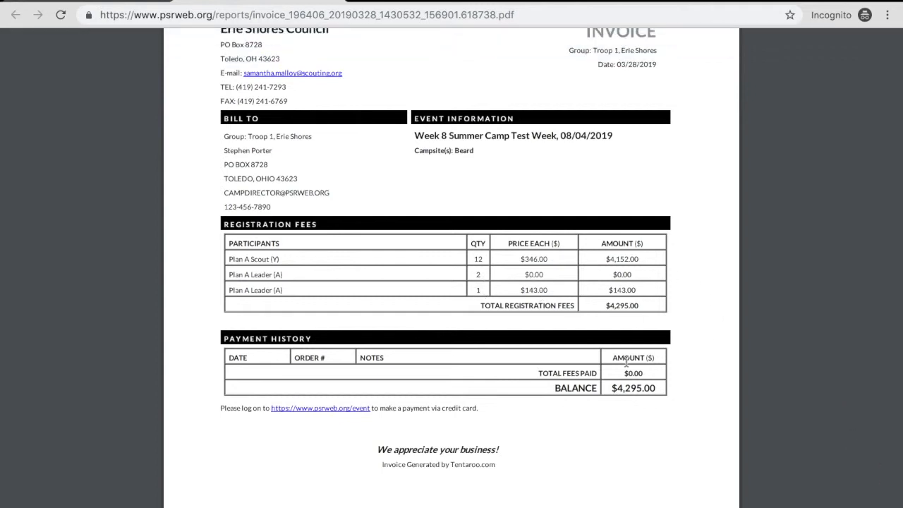
left_click(337, 0)
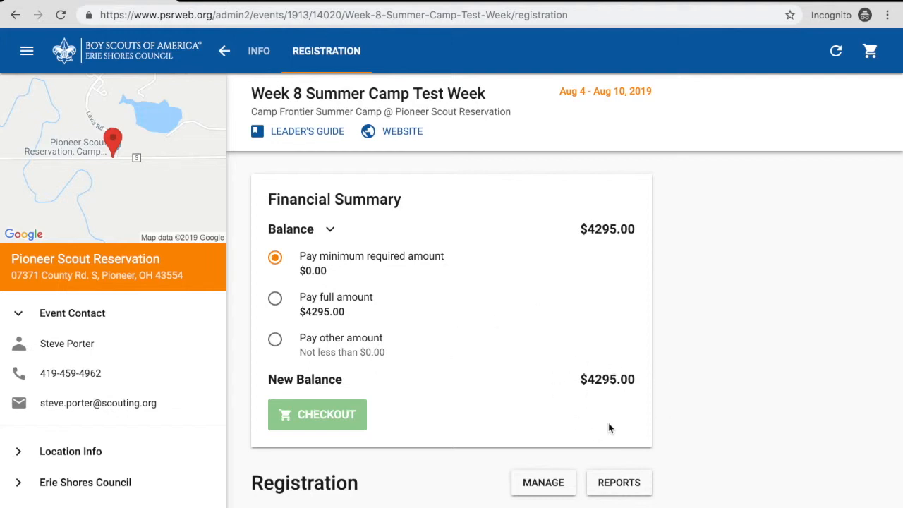
- Choose to pay another amount in the financial summary, enter 500, and save the payment
left_click(275, 342)
left_click(554, 348)
double_click(554, 348)
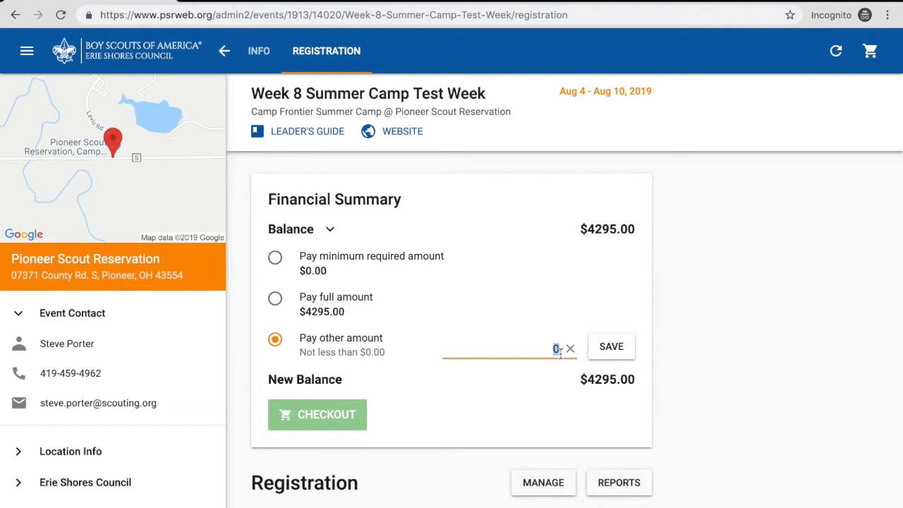
type("500")
left_click(606, 351)
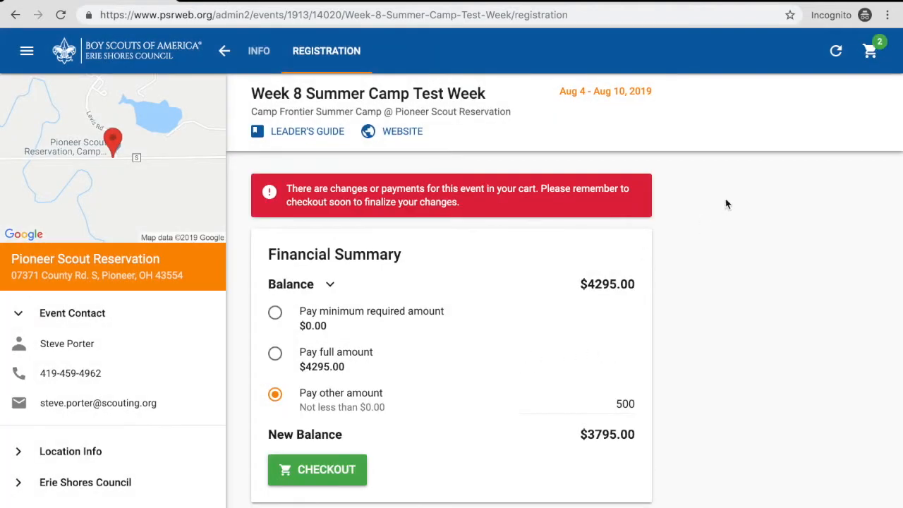
- Open the cart, review the registration payment and credit card convenience fee, and proceed to checkout
left_click(872, 52)
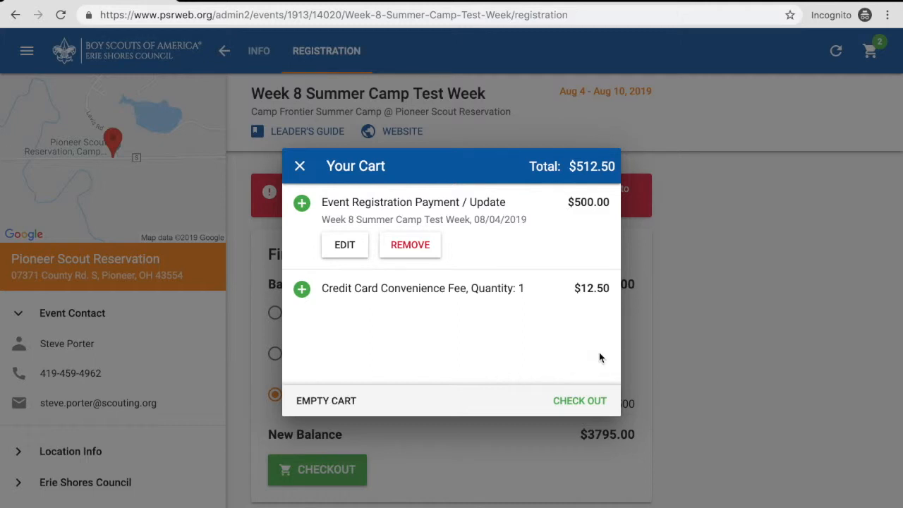
left_click(575, 395)
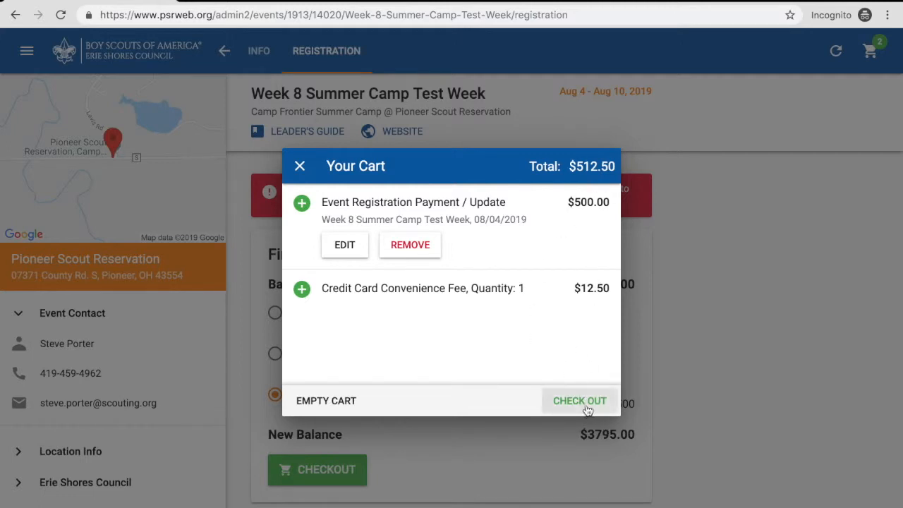
left_click(586, 406)
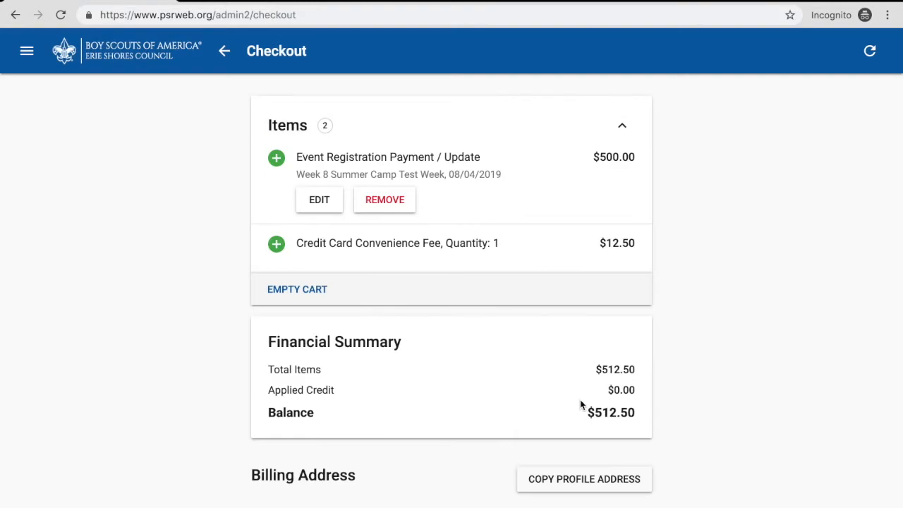
- Examine the checkout page's items, financial summary, billing address, and credit card payment fields
scroll(442, 331, "down", 2)
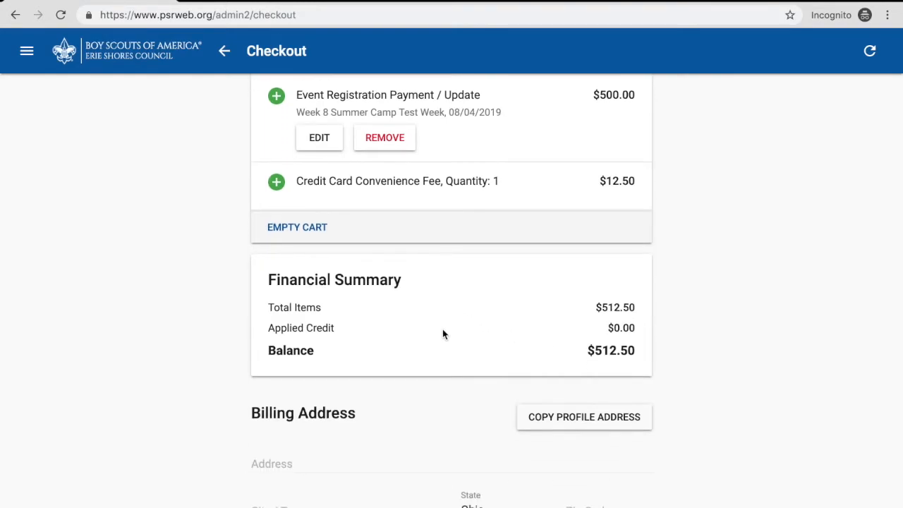
scroll(426, 205, "up", 2)
scroll(426, 204, "down", 3)
scroll(565, 309, "down", 5)
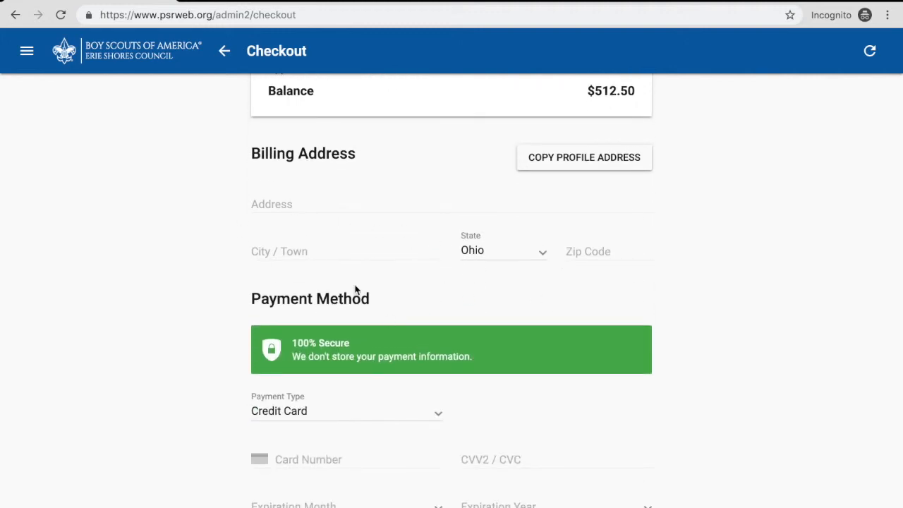
scroll(355, 290, "down", 2)
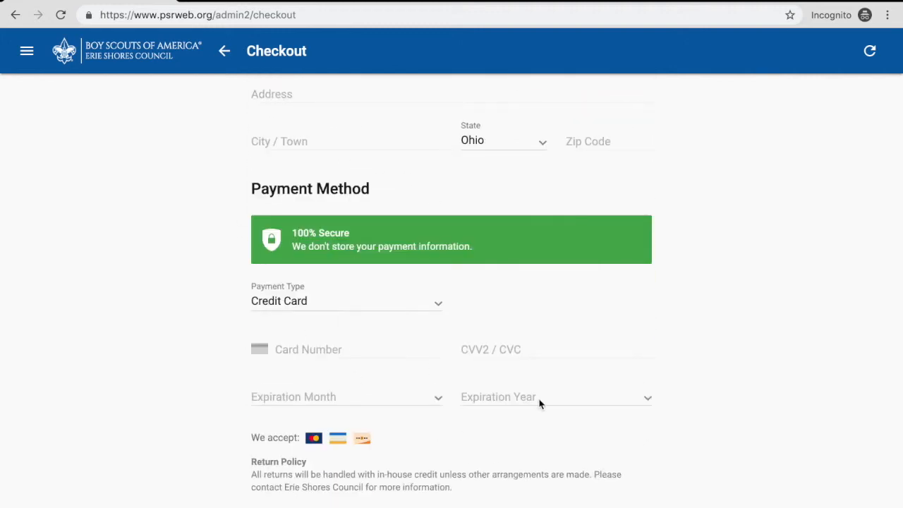
scroll(465, 397, "down", 1)
scroll(465, 397, "down", 2)
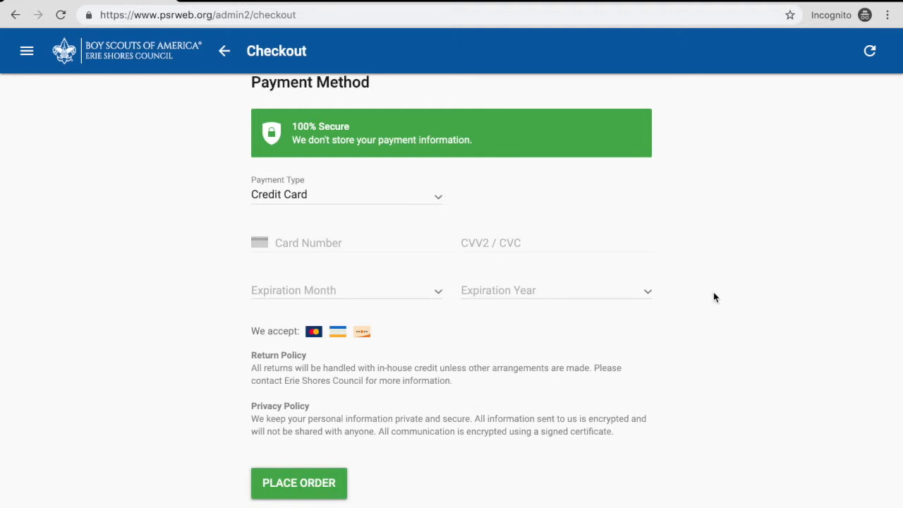
scroll(713, 297, "up", 2)
scroll(715, 297, "up", 3)
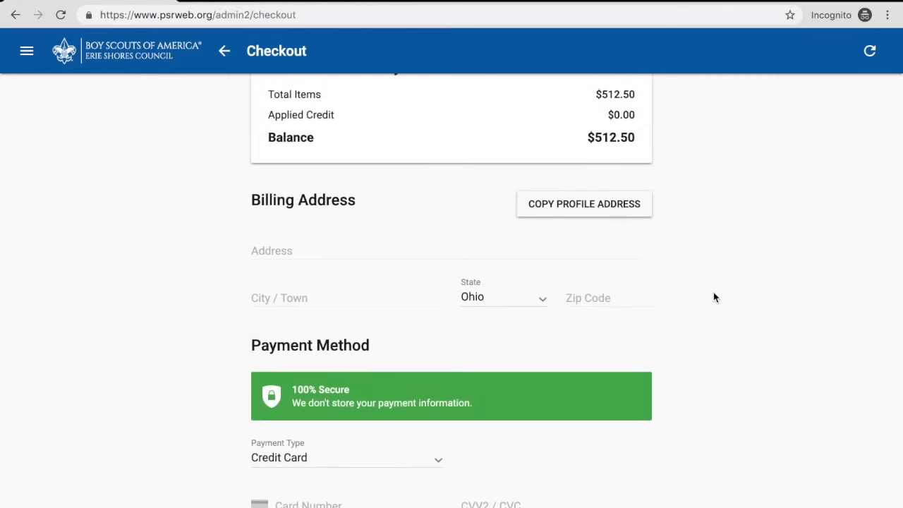
scroll(714, 297, "up", 3)
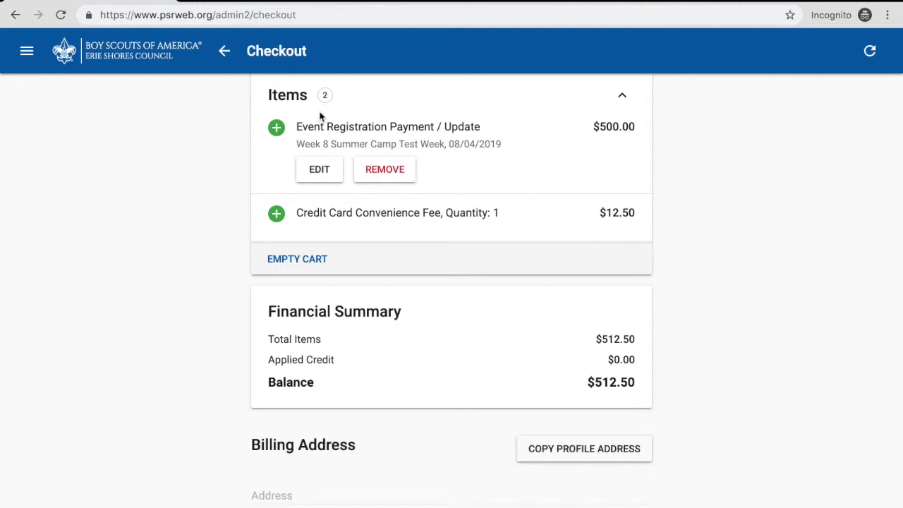
- Return from checkout to the event registration, check the cart's payment items again, and close the cart
left_click(225, 52)
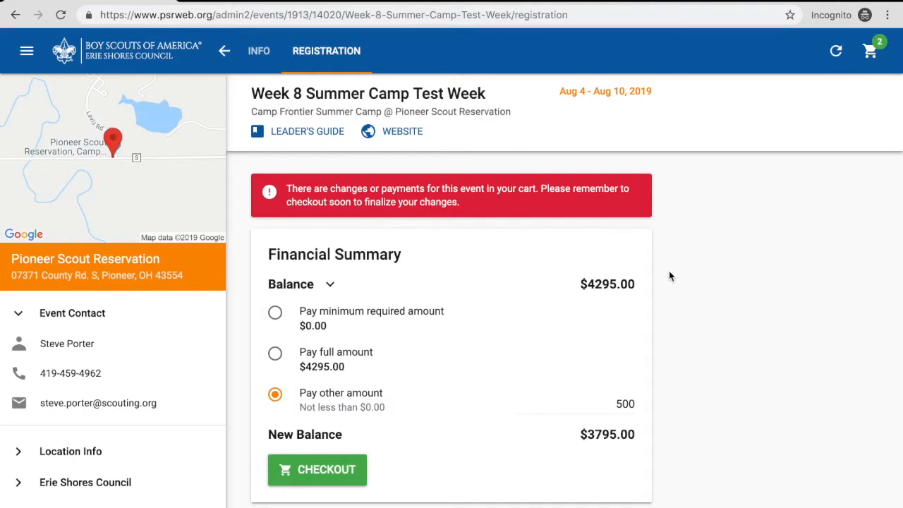
scroll(670, 277, "down", 2)
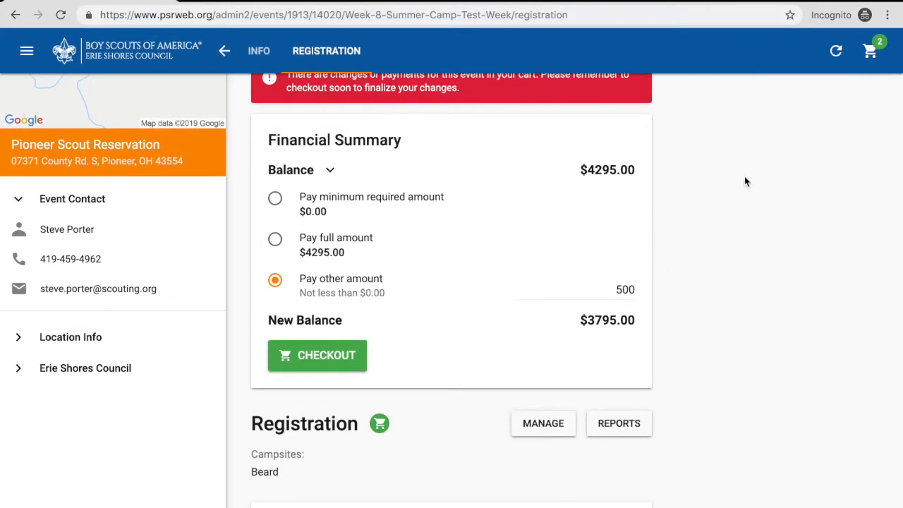
left_click(870, 51)
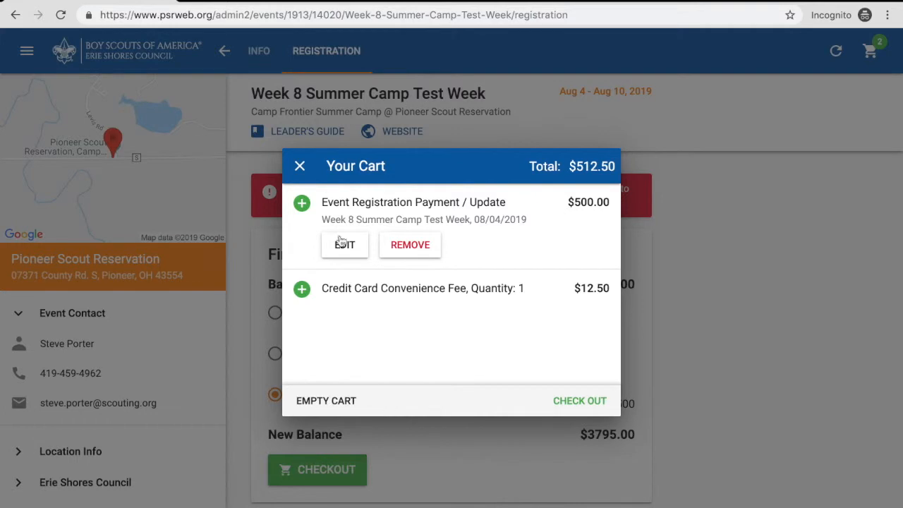
left_click(300, 168)
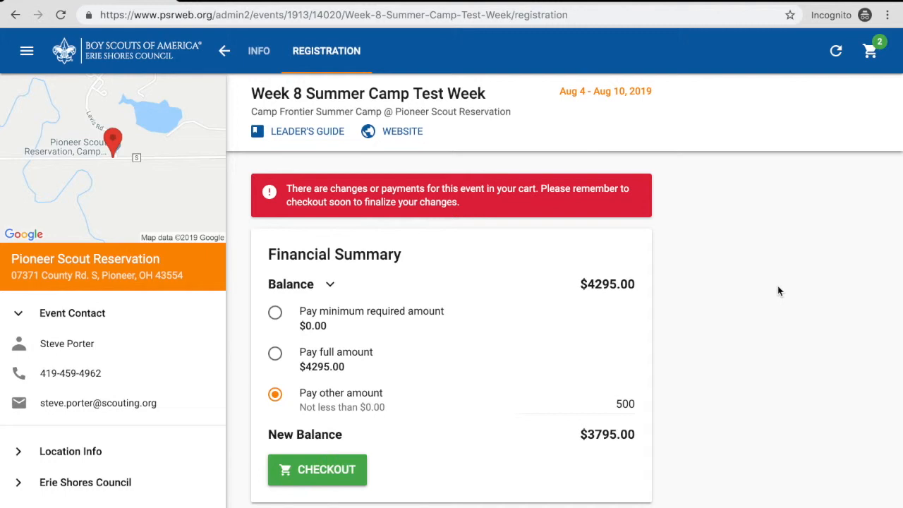
- Switch the registration payment to the full amount, check the cart's convenience fee, and close the cart
left_click(616, 403)
left_click(275, 355)
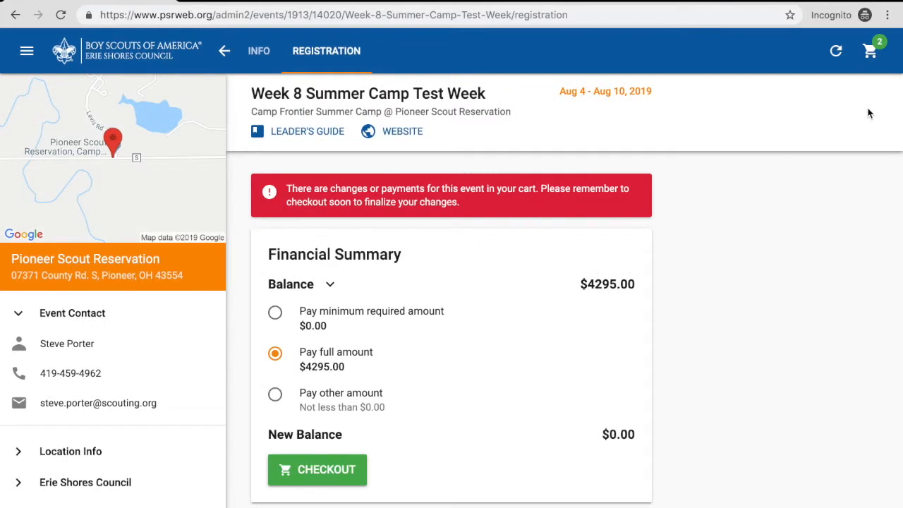
left_click(870, 51)
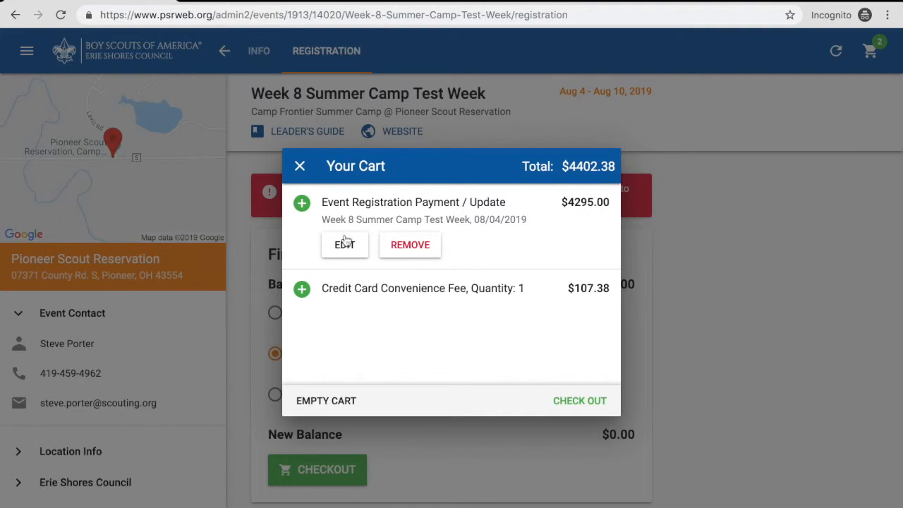
left_click(300, 168)
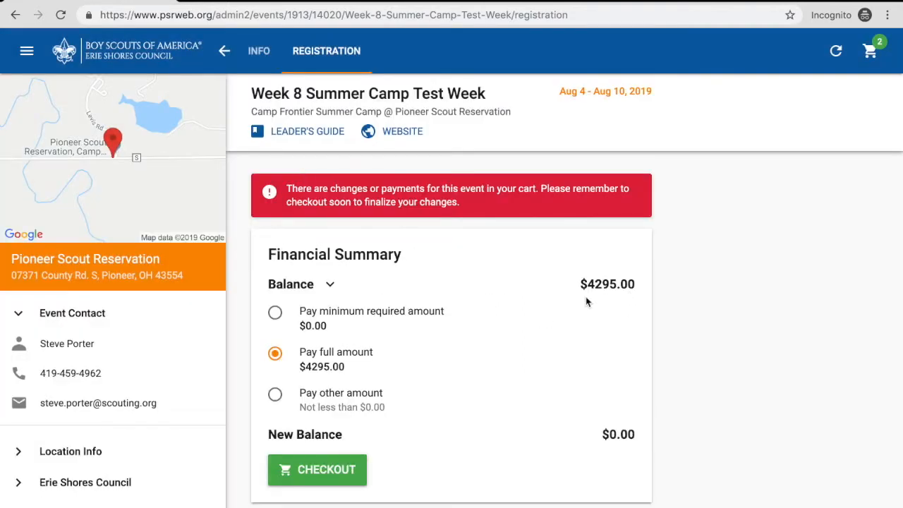
- Generate the invoice PDF report for the registration again and open it
scroll(550, 367, "down", 5)
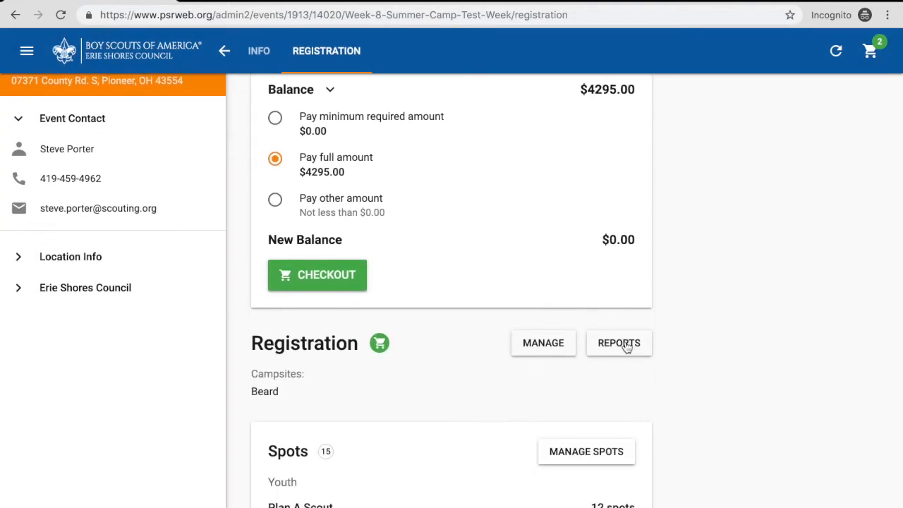
left_click(621, 347)
left_click(522, 410)
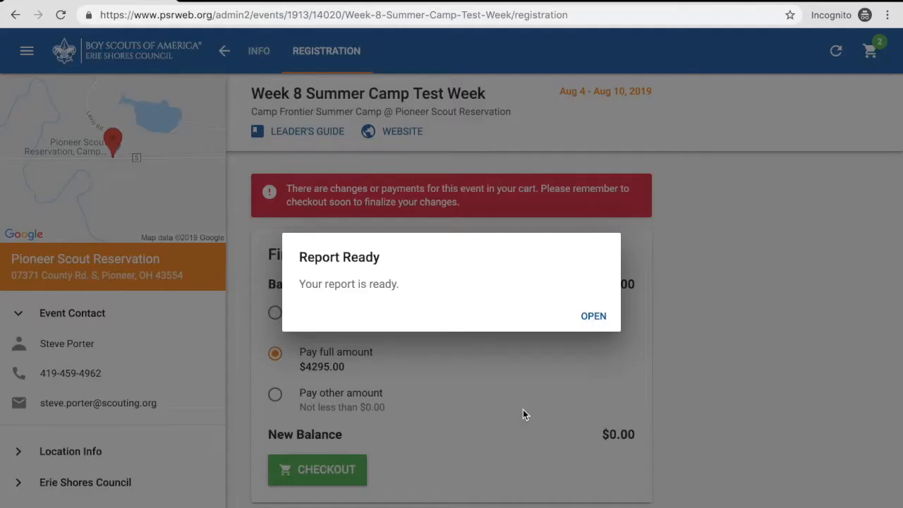
left_click(586, 318)
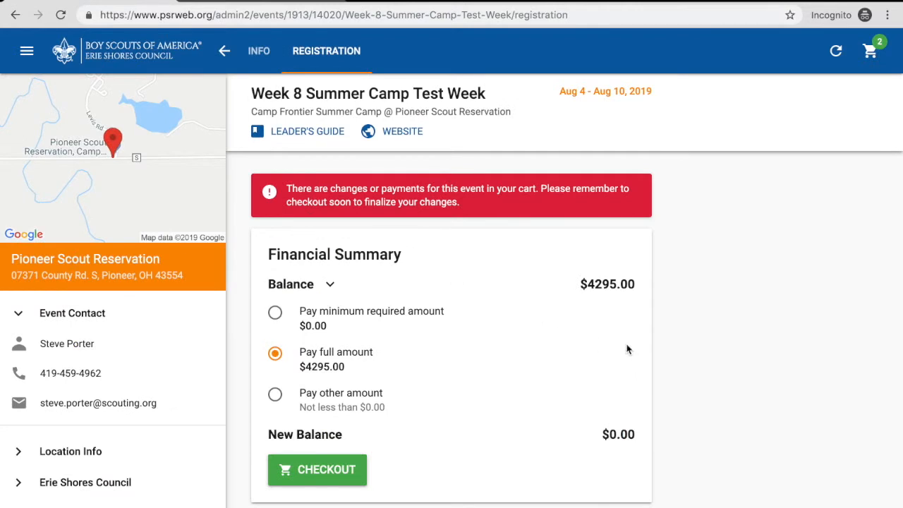
- Switch to the Camp Frontier Fee Transmittal Form in the PDF editor and enter 1 as the troop number
key("ctrl+Right")
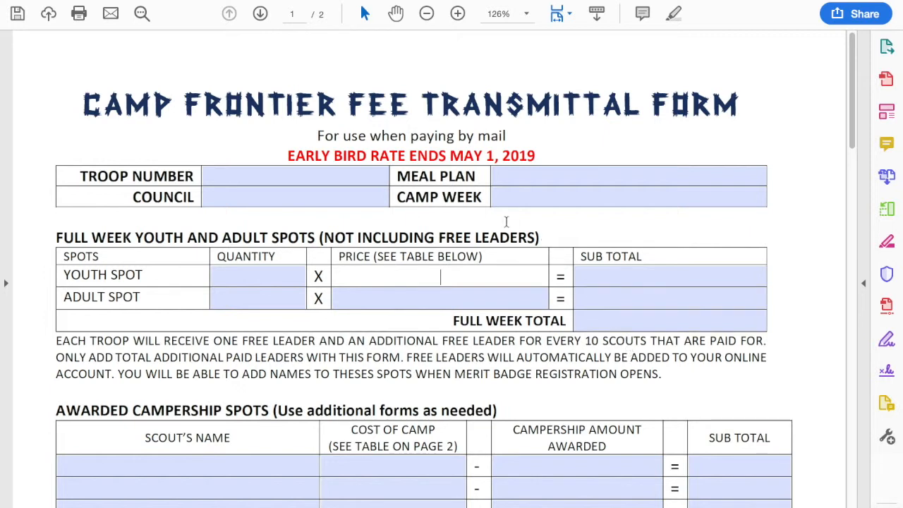
left_click(329, 177)
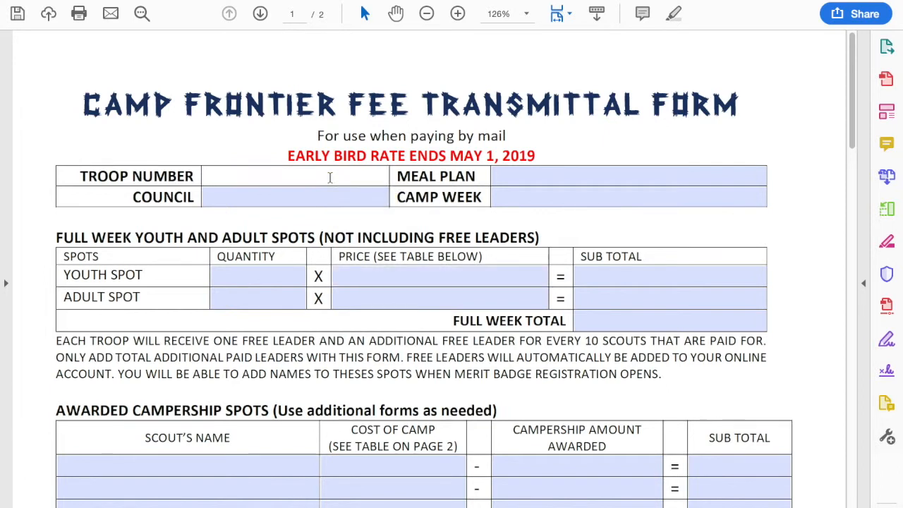
type("1")
key("Tab")
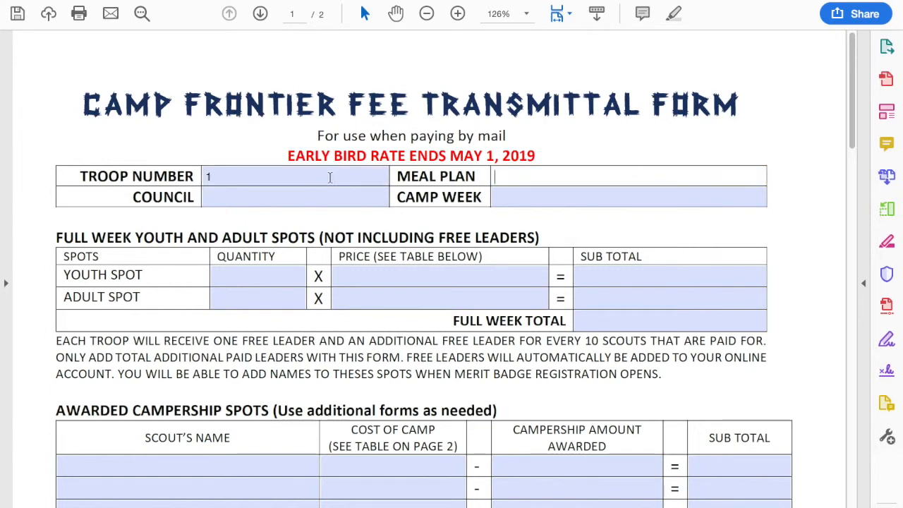